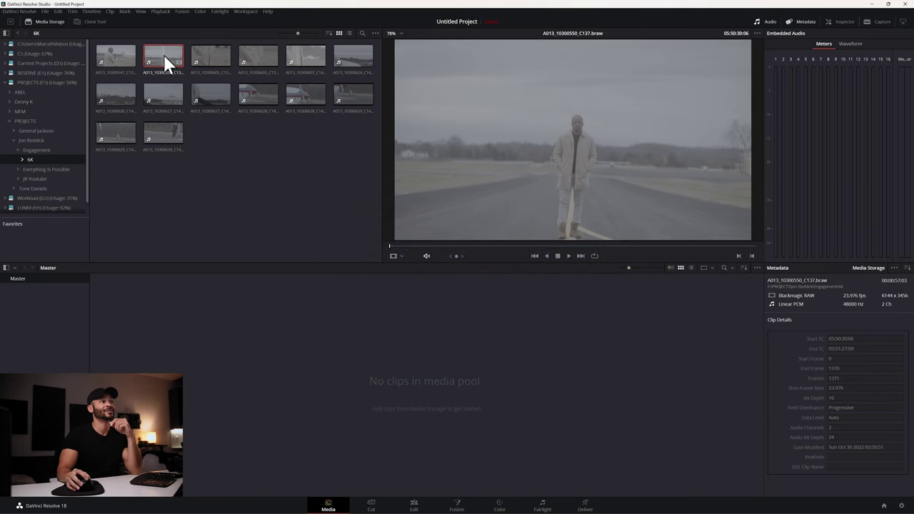
Step: Add the A013_10300550_C137.braw clip from the 6K folder to the media pool
{"action": "left_click_drag", "start_coordinate": [164, 55], "coordinate": [196, 348]}
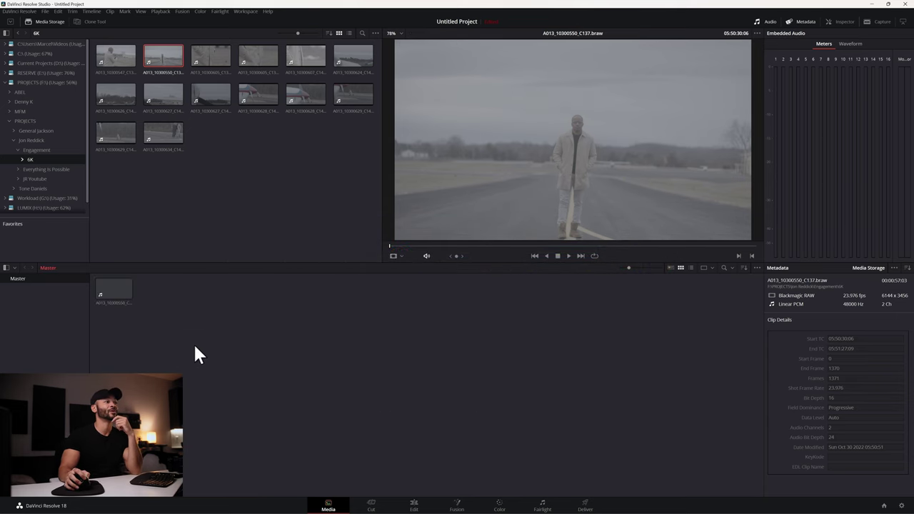
Step: Select A013_10300550_C137.braw and skim its footage of a man walking along a road
{"action": "left_click", "coordinate": [117, 297]}
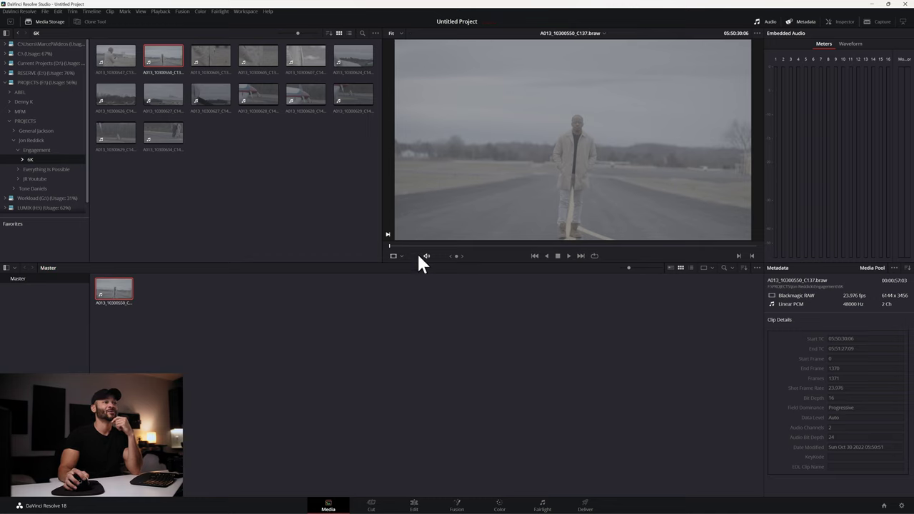
{"action": "left_click_drag", "start_coordinate": [420, 247], "coordinate": [511, 246]}
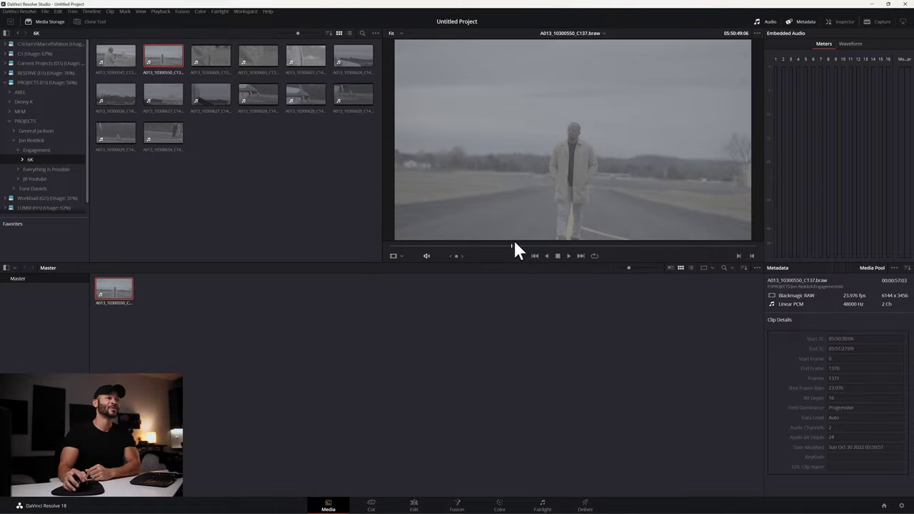
{"action": "left_click_drag", "start_coordinate": [514, 243], "coordinate": [623, 249]}
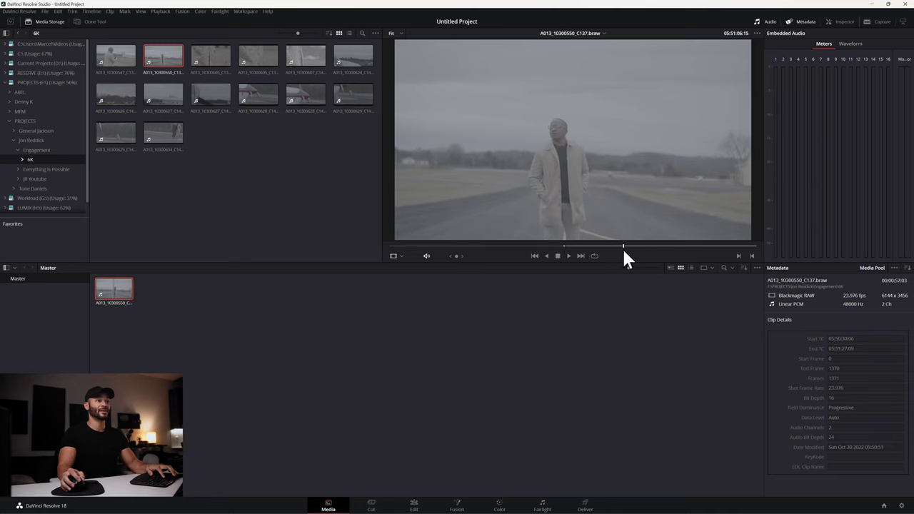
Step: On the Edit page, place the runway clip's video on V1 of a new Timeline 1
{"action": "left_click", "coordinate": [414, 506]}
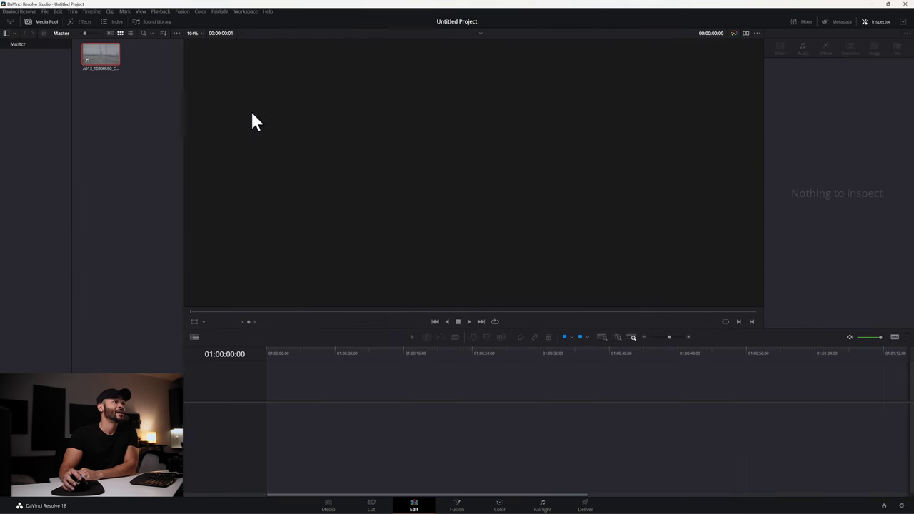
{"action": "double_click", "coordinate": [110, 63]}
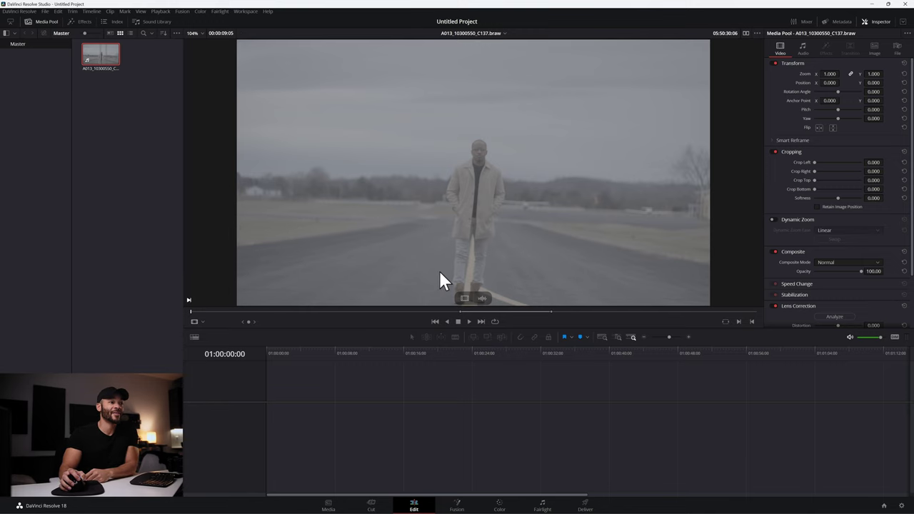
{"action": "left_click_drag", "start_coordinate": [464, 298], "coordinate": [282, 409]}
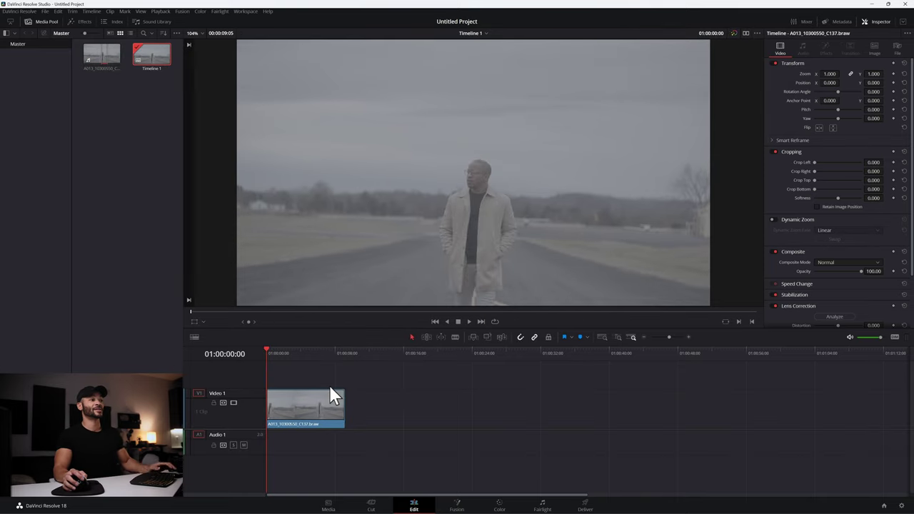
Step: Play Timeline 1 back, stopping at 01:00:08:15
{"action": "left_click", "coordinate": [326, 407]}
{"action": "key", "text": "space"}
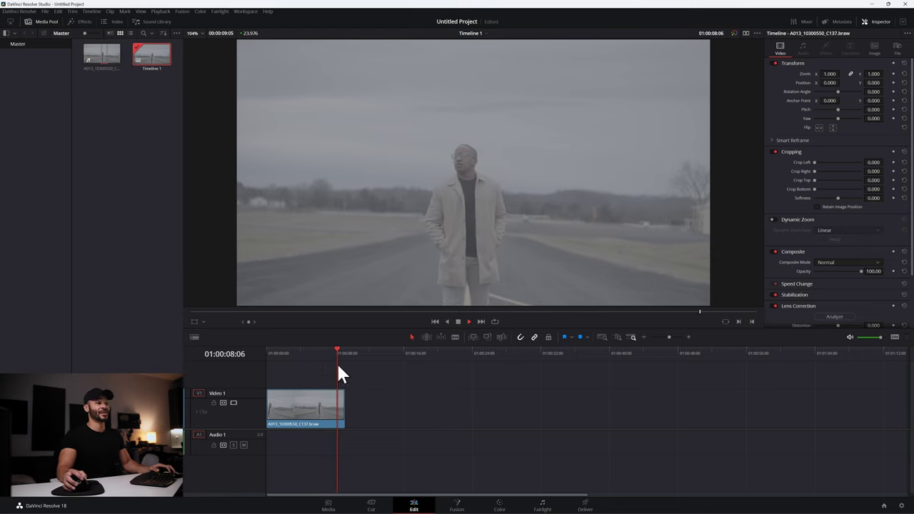
{"action": "key", "text": "space"}
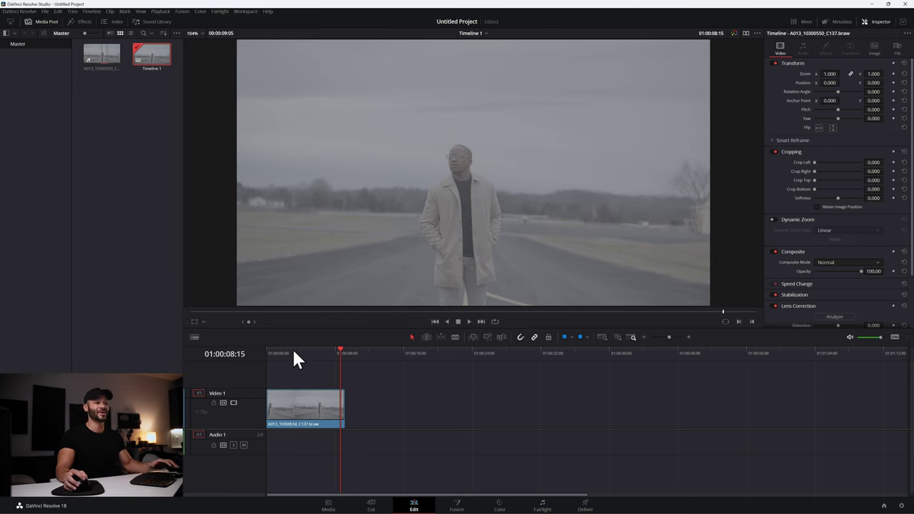
Step: Stabilize the V1 clip in the Inspector using Perspective mode
{"action": "left_click", "coordinate": [294, 353]}
{"action": "left_click", "coordinate": [310, 399]}
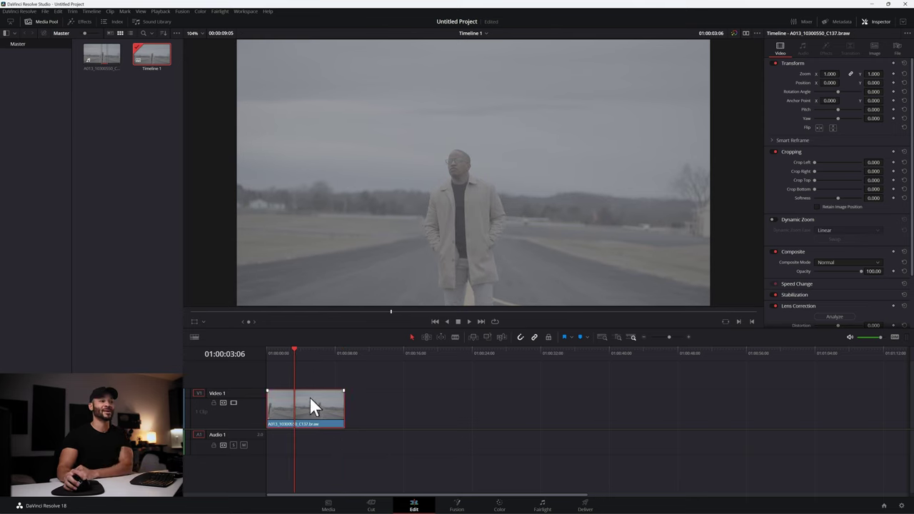
{"action": "scroll", "coordinate": [810, 264], "scroll_direction": "down", "scroll_amount": 1}
{"action": "left_click", "coordinate": [808, 274]}
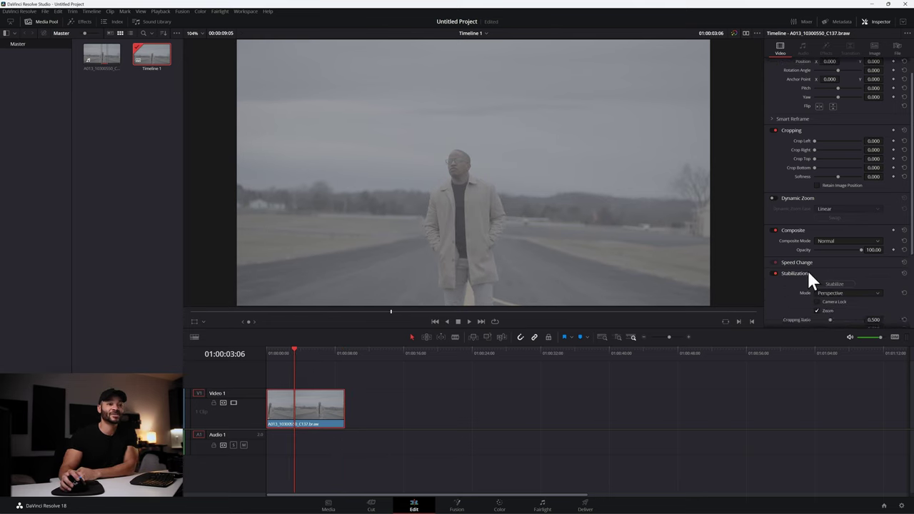
{"action": "scroll", "coordinate": [809, 280], "scroll_direction": "down", "scroll_amount": 1}
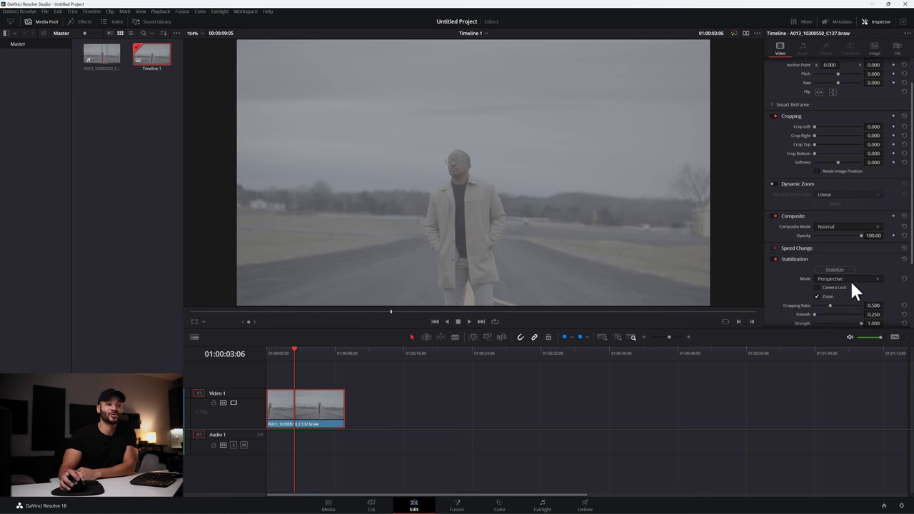
{"action": "left_click", "coordinate": [836, 271]}
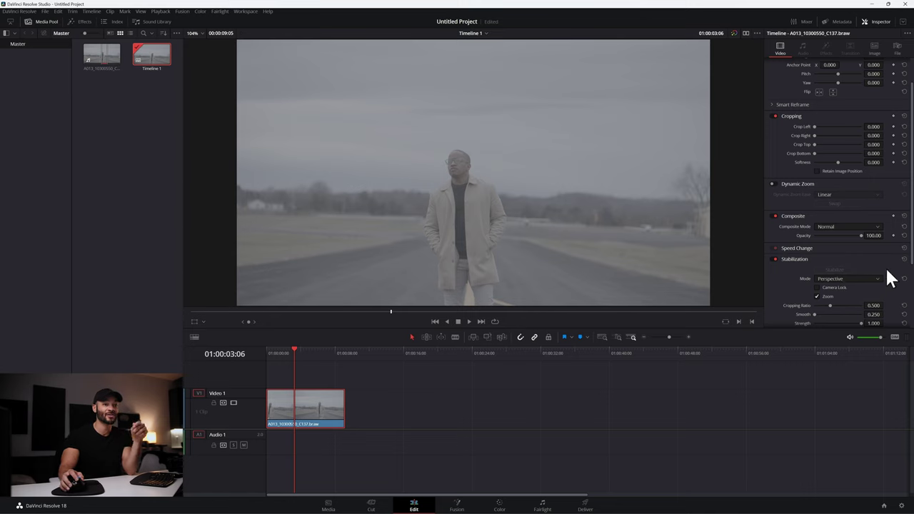
{"action": "left_click", "coordinate": [857, 277]}
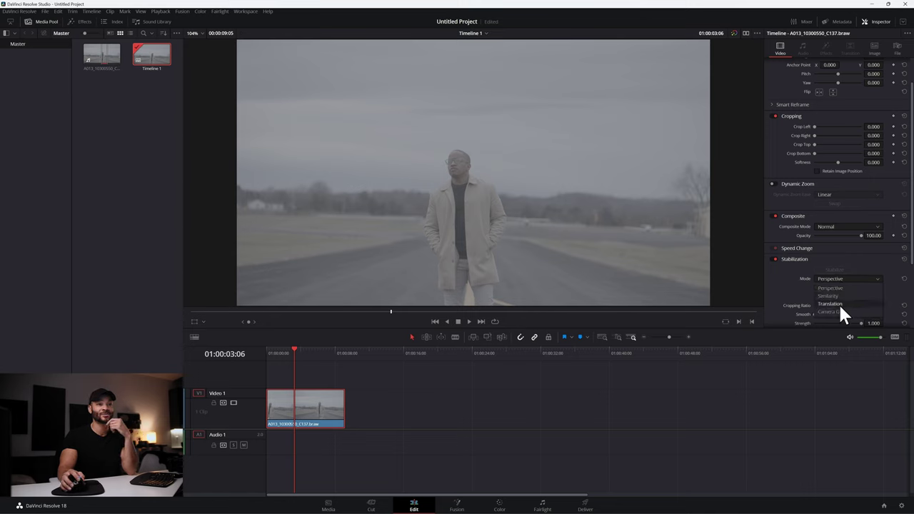
{"action": "key", "text": "Escape"}
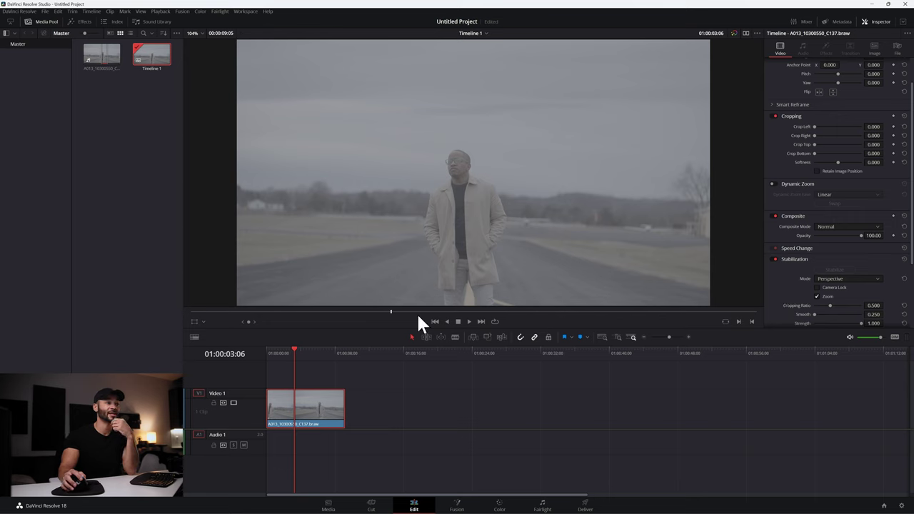
Step: Play the stabilized clip back from the timeline start
{"action": "left_click", "coordinate": [266, 354]}
{"action": "key", "text": "space"}
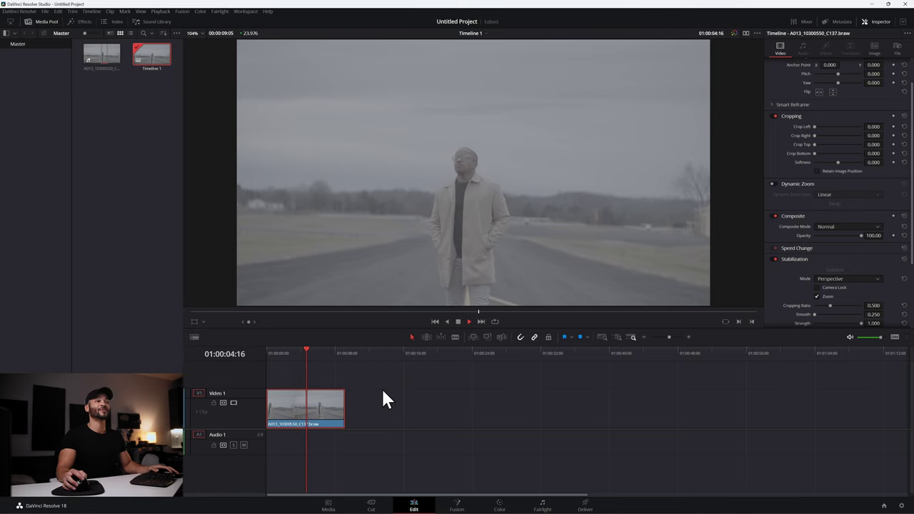
{"action": "key", "text": "space"}
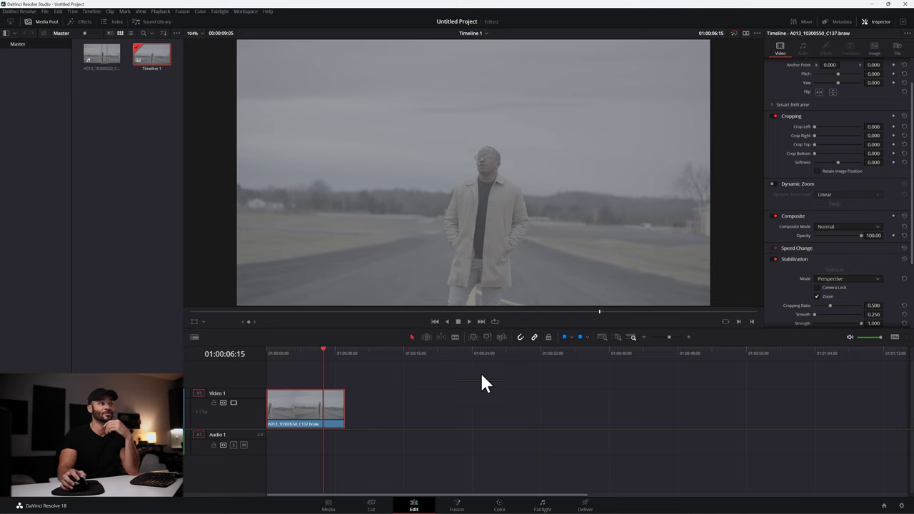
Step: Set color science to DaVinci YRGB Color Managed, disable automatic management, and choose Custom processing
{"action": "left_click", "coordinate": [45, 11]}
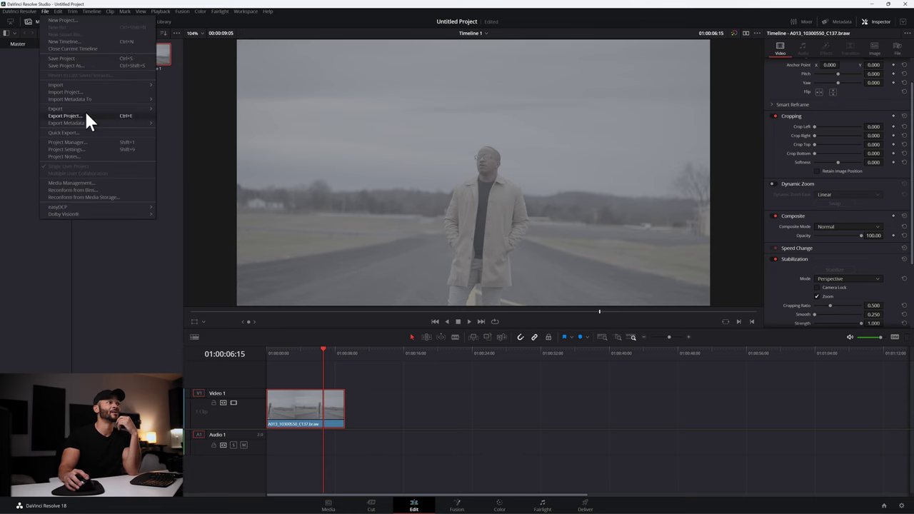
{"action": "left_click", "coordinate": [88, 142]}
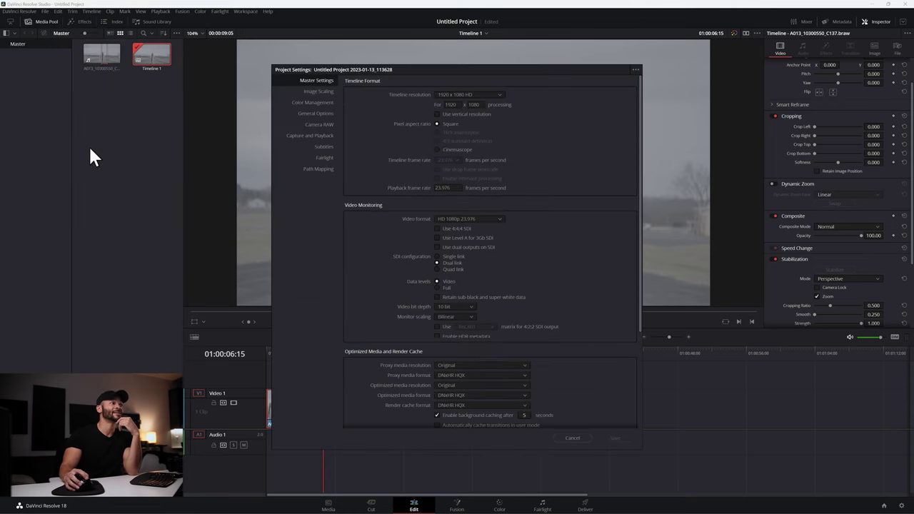
{"action": "left_click", "coordinate": [314, 104]}
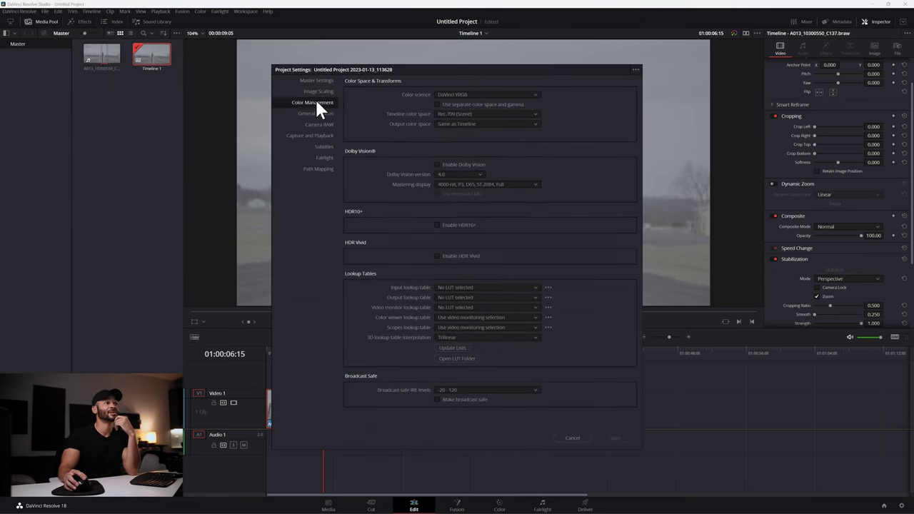
{"action": "left_click", "coordinate": [483, 94]}
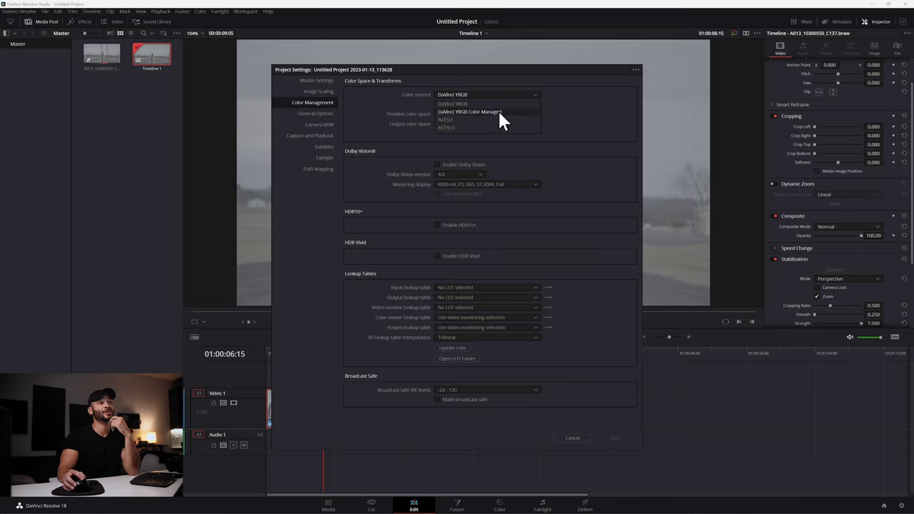
{"action": "left_click", "coordinate": [499, 113]}
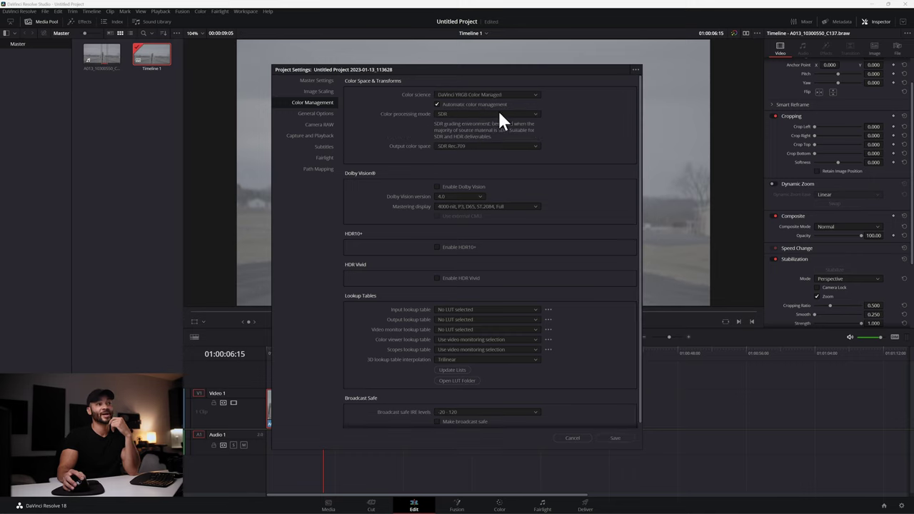
{"action": "left_click", "coordinate": [437, 104]}
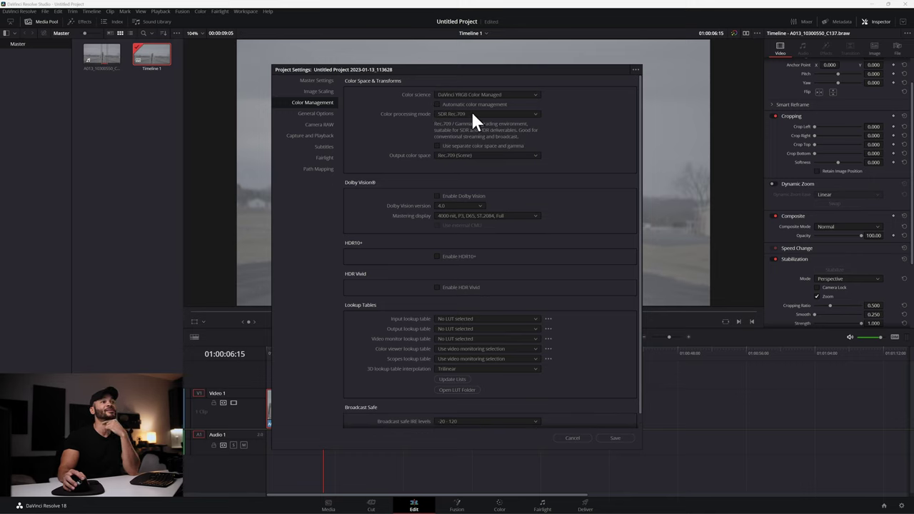
{"action": "left_click", "coordinate": [473, 113]}
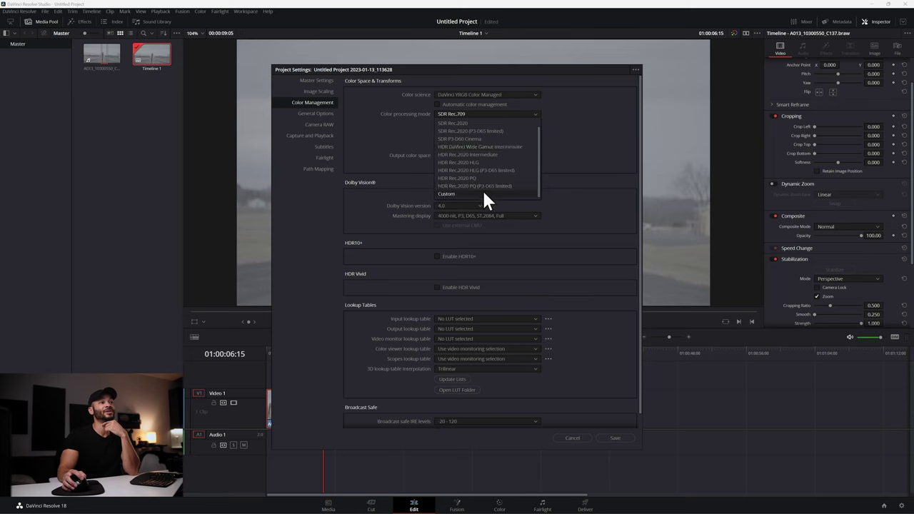
{"action": "left_click", "coordinate": [483, 193]}
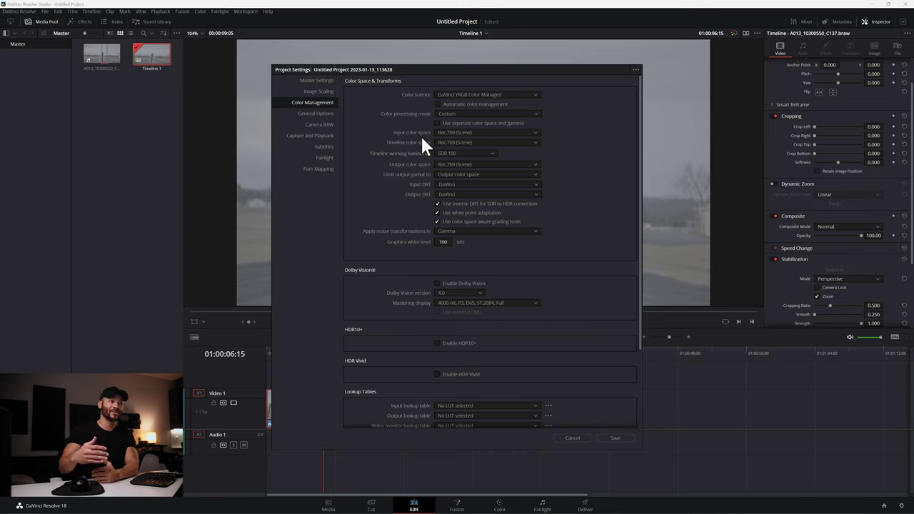
Step: Set the input color space to DaVinci WG/Intermediate and save the project settings
{"action": "left_click", "coordinate": [451, 132]}
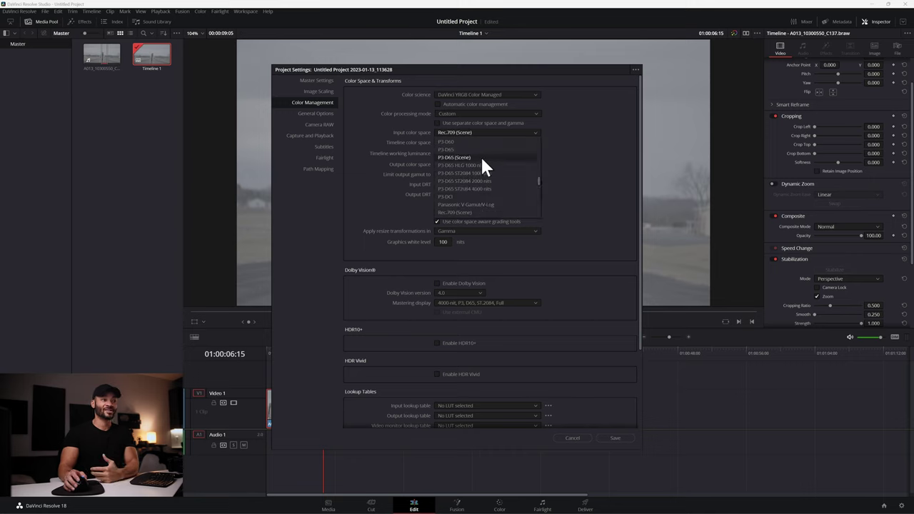
{"action": "scroll", "coordinate": [490, 193], "scroll_direction": "up", "scroll_amount": 1}
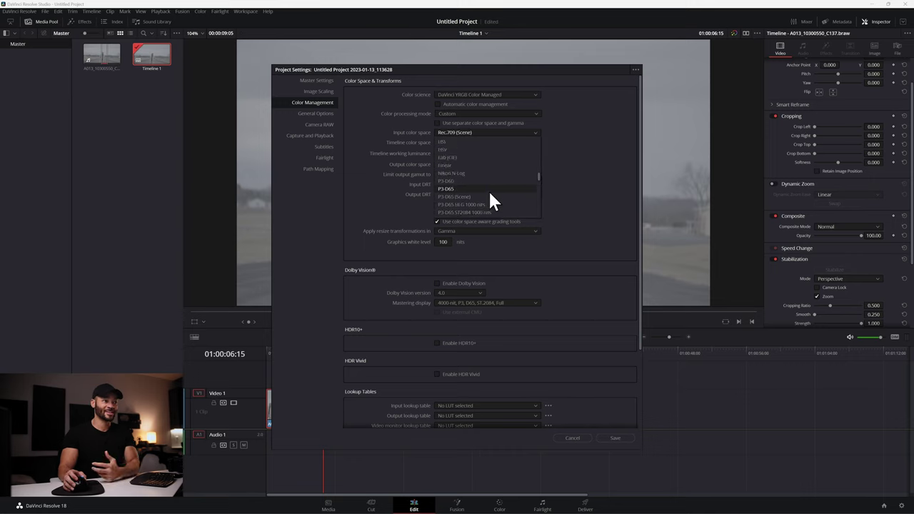
{"action": "scroll", "coordinate": [491, 180], "scroll_direction": "up", "scroll_amount": 5}
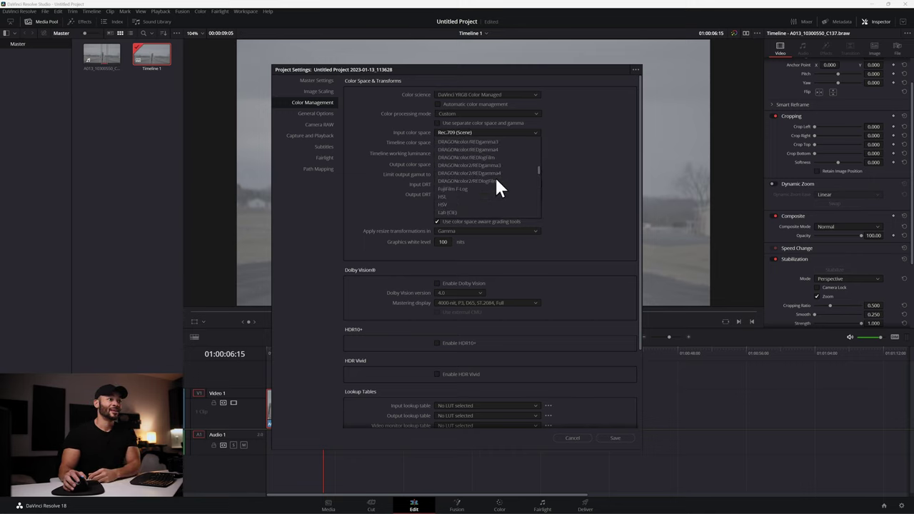
{"action": "scroll", "coordinate": [495, 175], "scroll_direction": "up", "scroll_amount": 5}
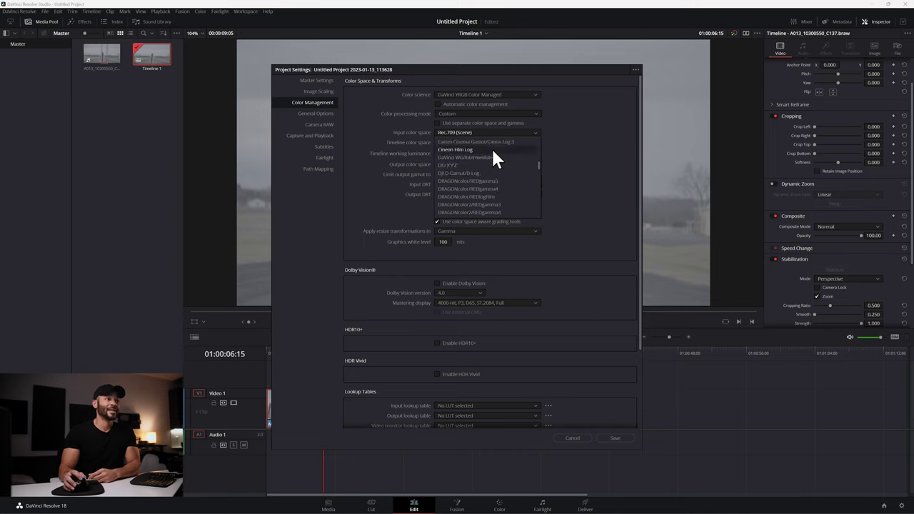
{"action": "left_click", "coordinate": [493, 158]}
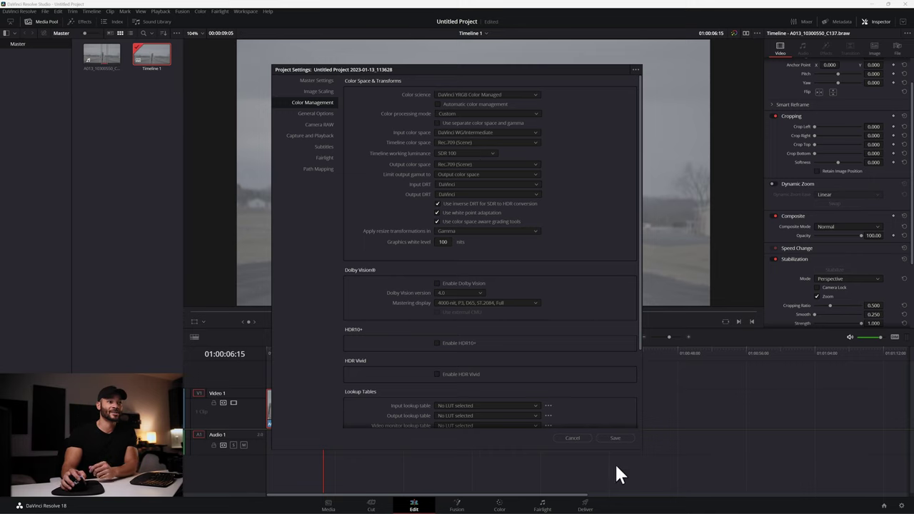
{"action": "left_click", "coordinate": [615, 438]}
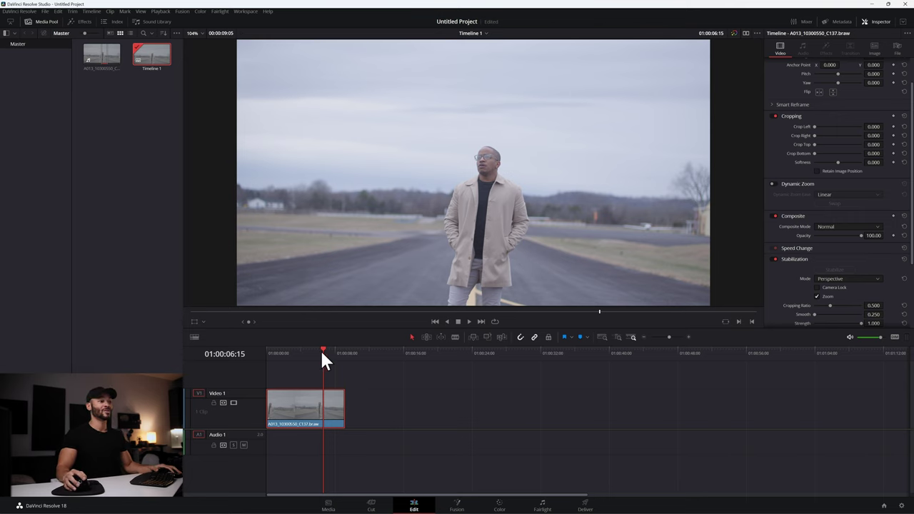
Step: Move the playhead to frame 01:00:07:18 on the stabilized clip
{"action": "left_click_drag", "start_coordinate": [321, 352], "coordinate": [333, 351]}
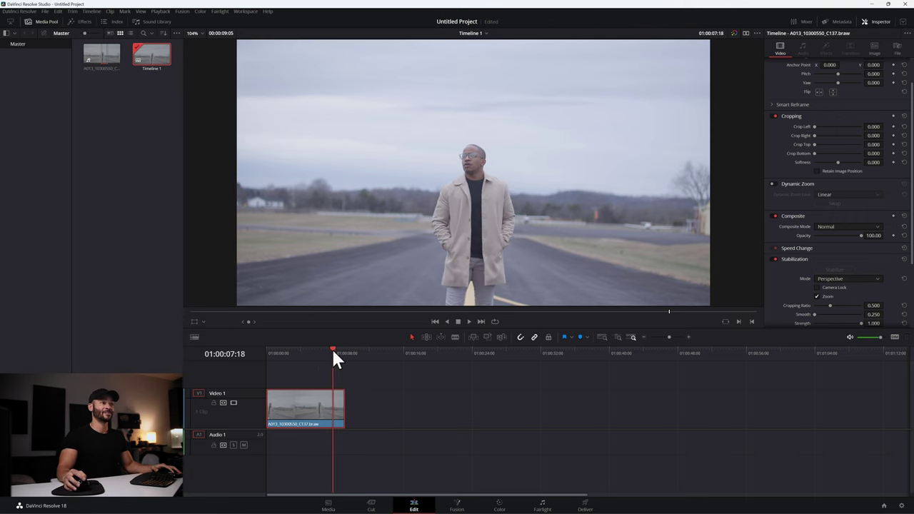
Step: On the Color page, hide the Gallery and clips strip to enlarge the viewer
{"action": "left_click", "coordinate": [501, 505]}
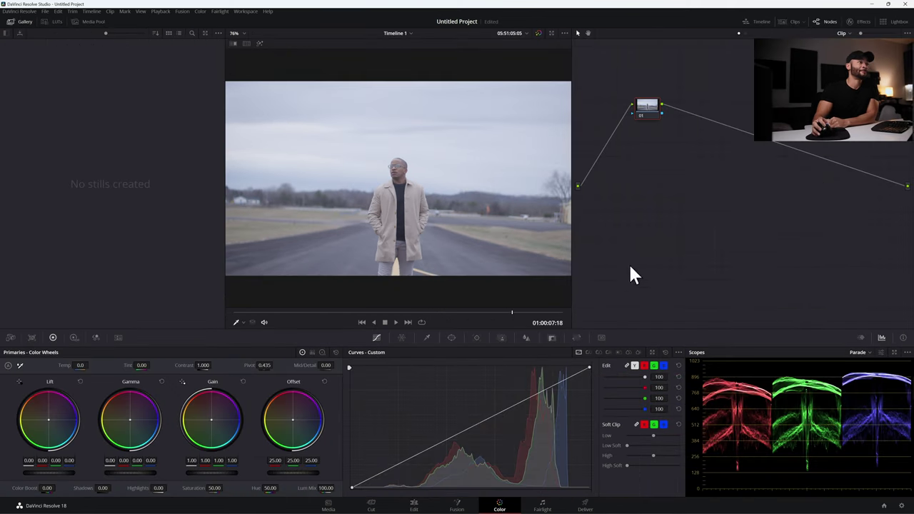
{"action": "left_click", "coordinate": [19, 24]}
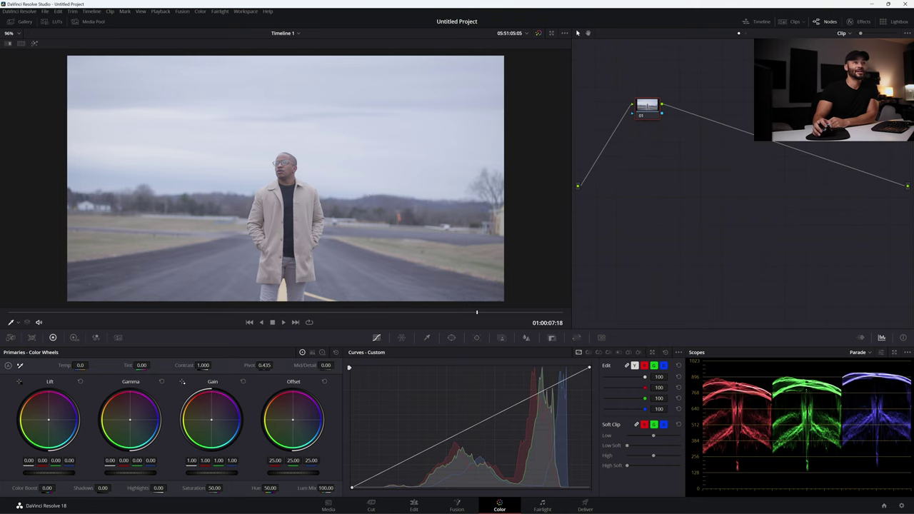
{"action": "left_click", "coordinate": [757, 22]}
{"action": "left_click", "coordinate": [757, 21]}
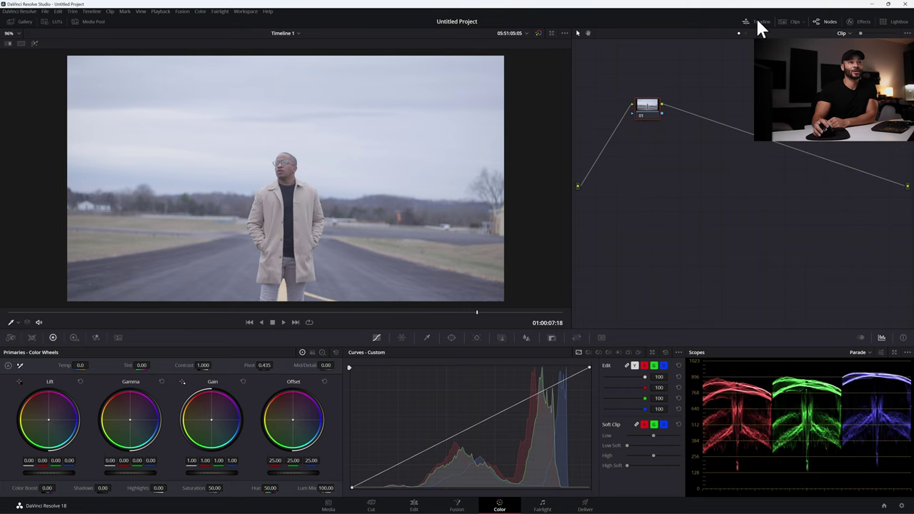
{"action": "left_click", "coordinate": [795, 22]}
{"action": "left_click", "coordinate": [794, 21]}
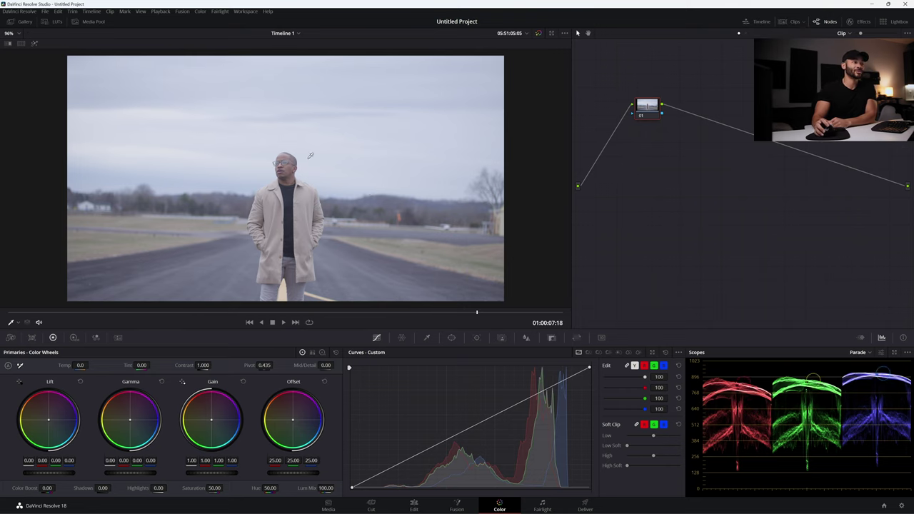
Step: Line node 01 up between input and output and label it CONTRAST
{"action": "left_click_drag", "start_coordinate": [645, 110], "coordinate": [610, 188]}
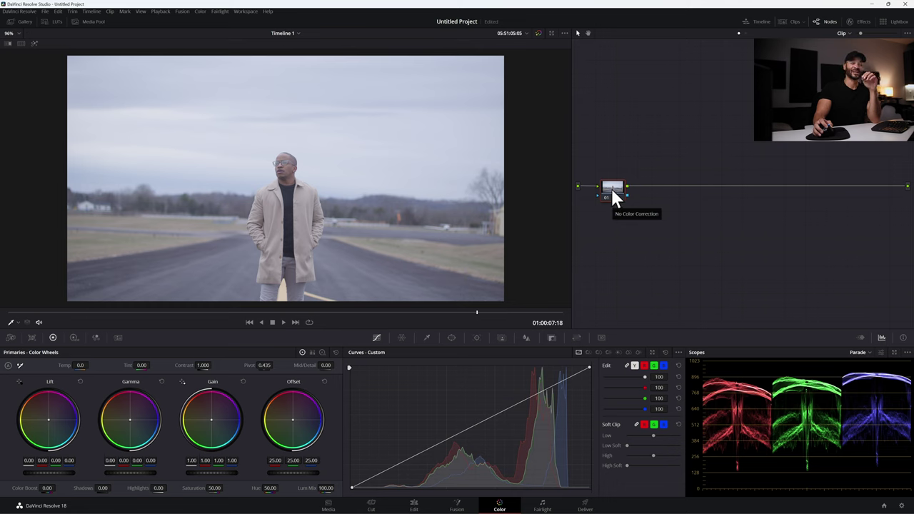
{"action": "right_click", "coordinate": [612, 190]}
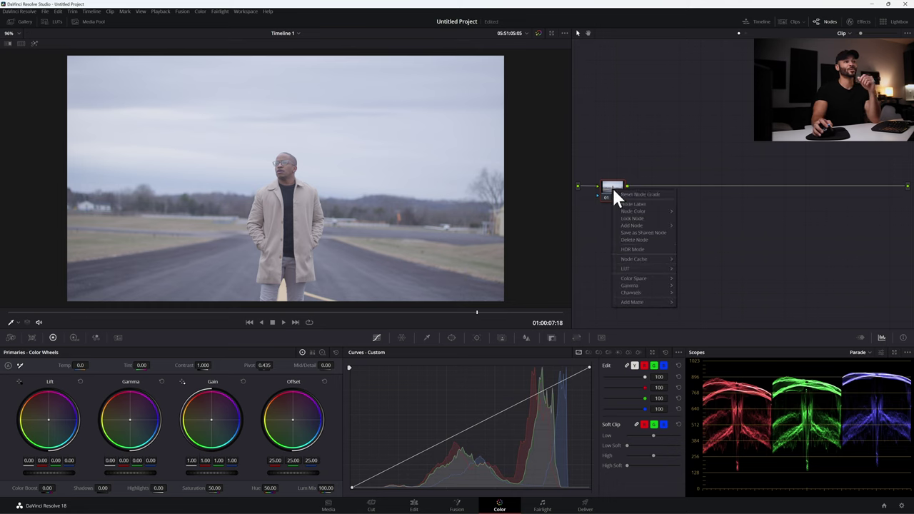
{"action": "left_click", "coordinate": [630, 203]}
{"action": "type", "text": "CONTE"}
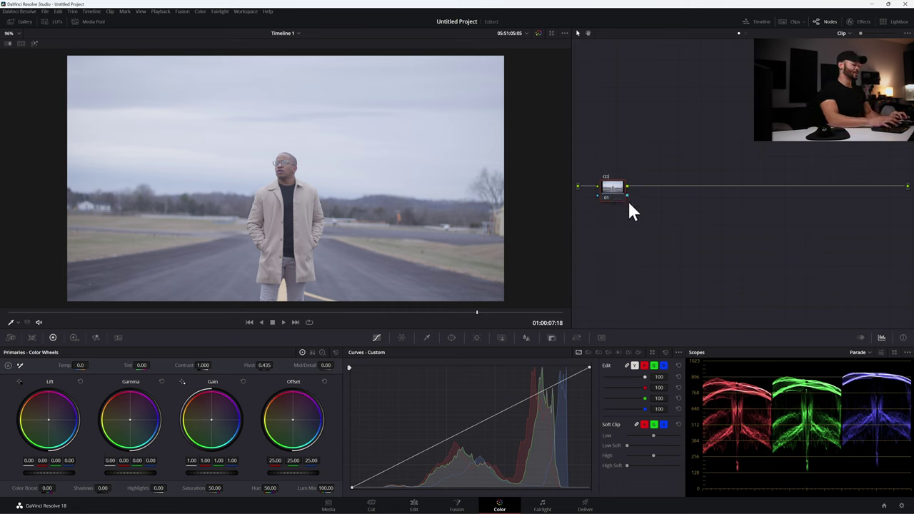
{"action": "type", "text": "AST"}
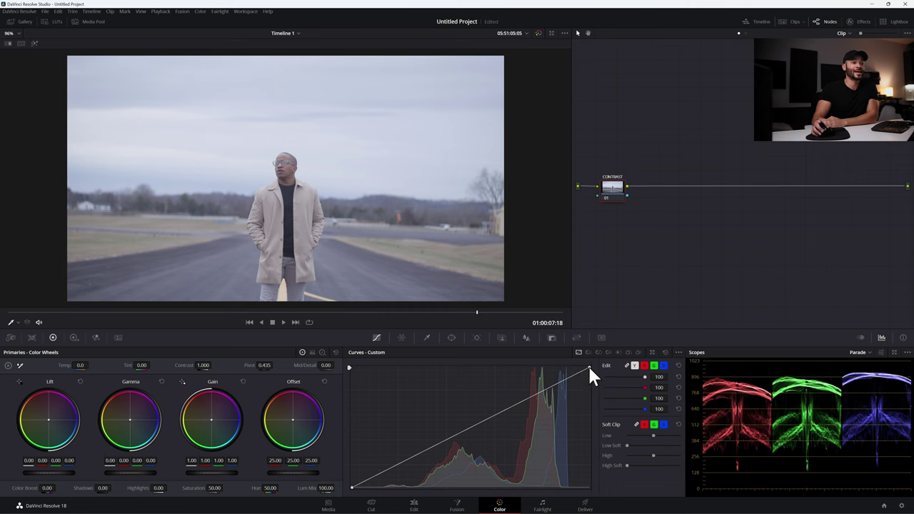
Step: Lower the custom curve's white point and raise its black point for low contrast
{"action": "left_click_drag", "start_coordinate": [590, 369], "coordinate": [590, 386]}
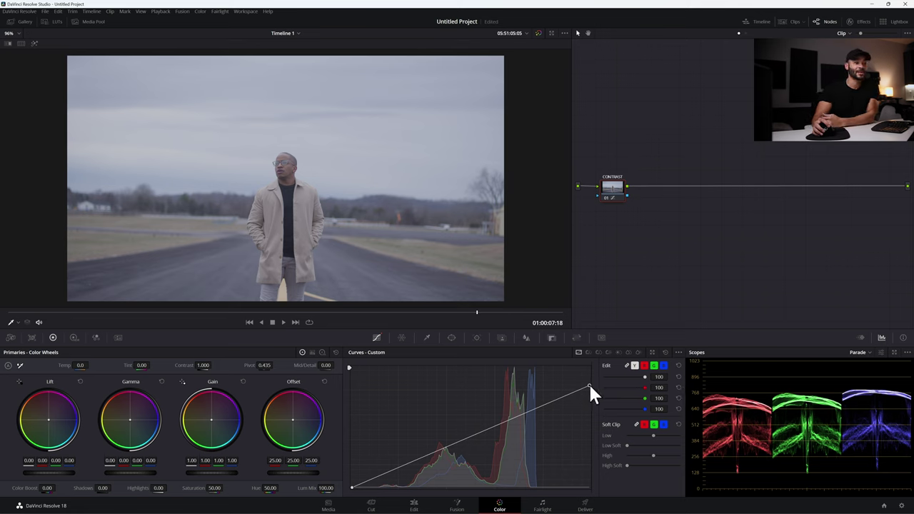
{"action": "left_click_drag", "start_coordinate": [589, 386], "coordinate": [590, 389]}
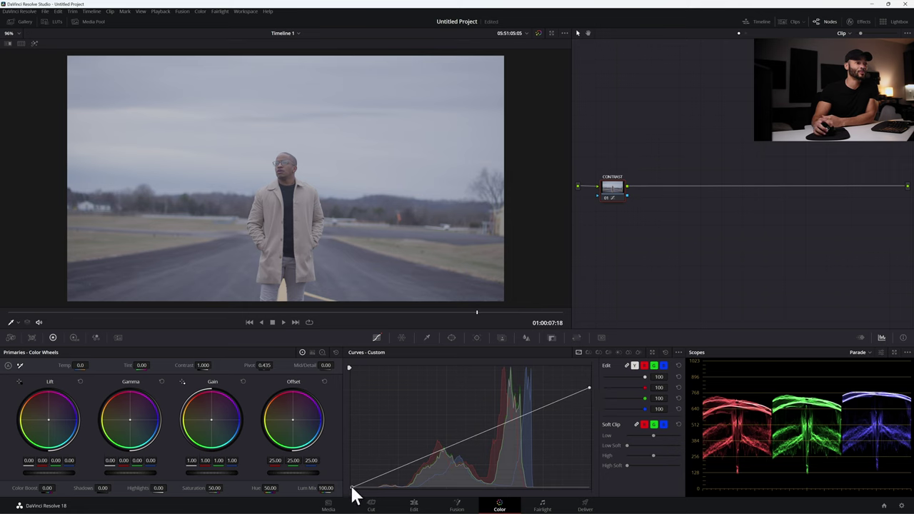
{"action": "left_click_drag", "start_coordinate": [351, 484], "coordinate": [350, 476]}
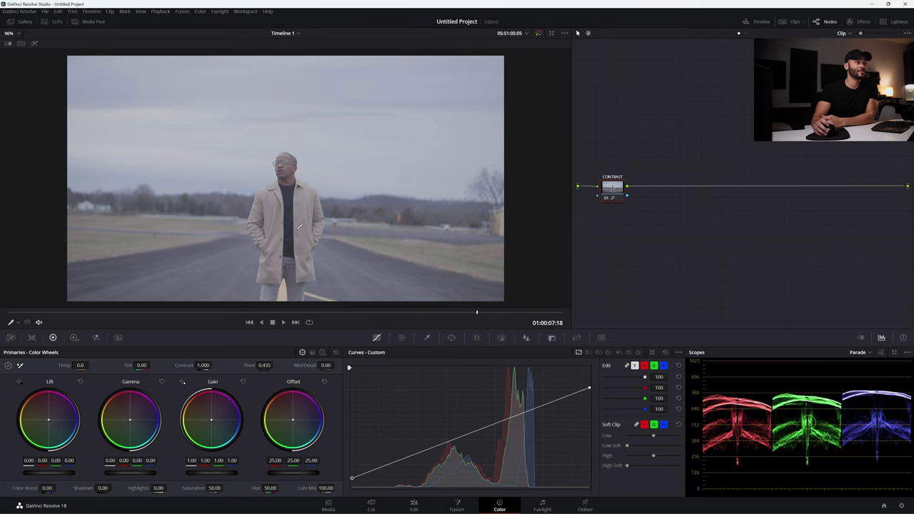
Step: Inspect the softened image zoomed in and out, then add serial node 02
{"action": "scroll", "coordinate": [319, 260], "scroll_direction": "up", "scroll_amount": 6}
{"action": "scroll", "coordinate": [307, 250], "scroll_direction": "down", "scroll_amount": 3}
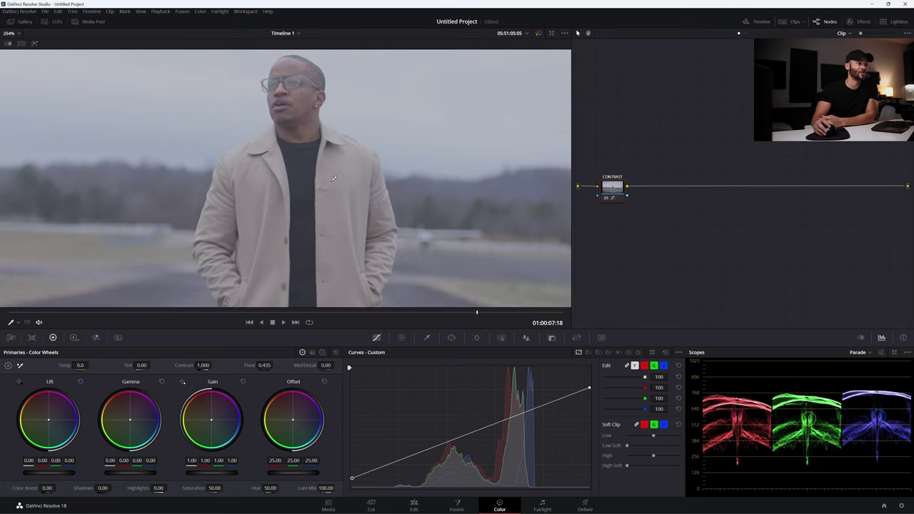
{"action": "scroll", "coordinate": [333, 171], "scroll_direction": "up", "scroll_amount": 1}
{"action": "scroll", "coordinate": [332, 170], "scroll_direction": "down", "scroll_amount": 2}
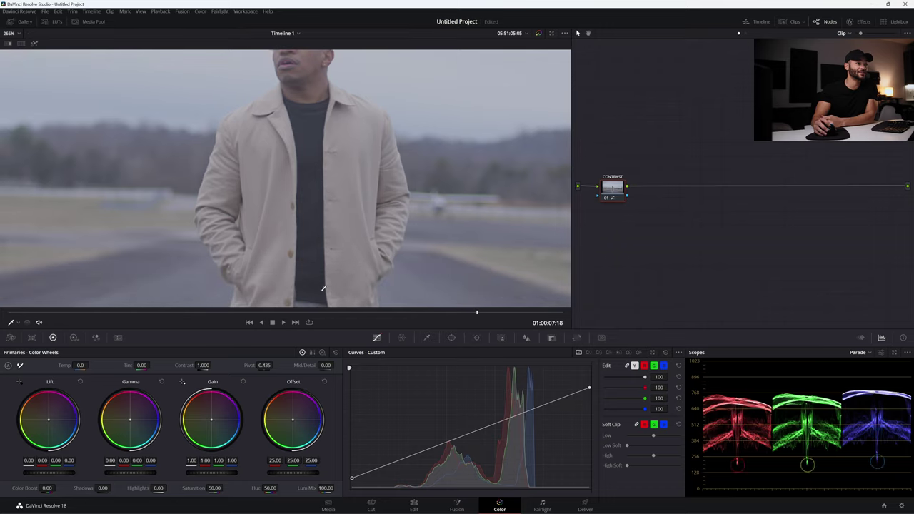
{"action": "scroll", "coordinate": [360, 212], "scroll_direction": "up", "scroll_amount": 1}
{"action": "scroll", "coordinate": [360, 212], "scroll_direction": "down", "scroll_amount": 6}
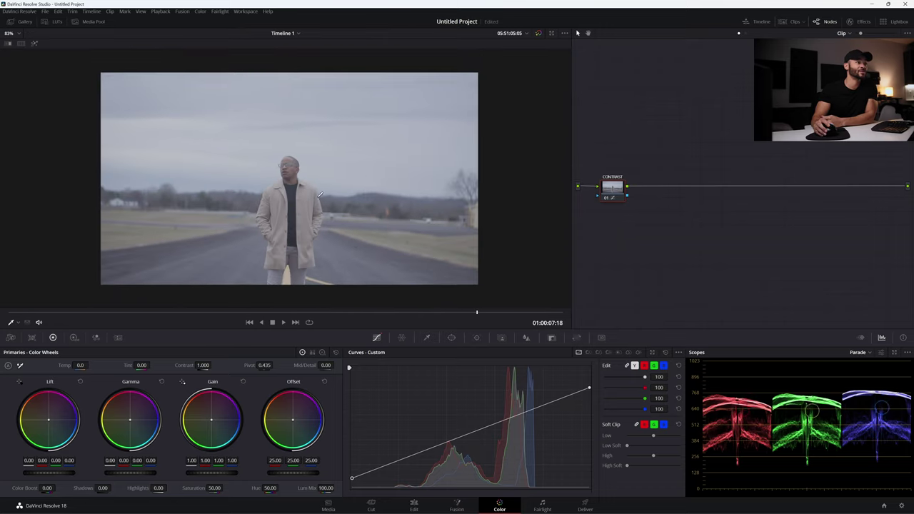
{"action": "scroll", "coordinate": [357, 187], "scroll_direction": "up", "scroll_amount": 2}
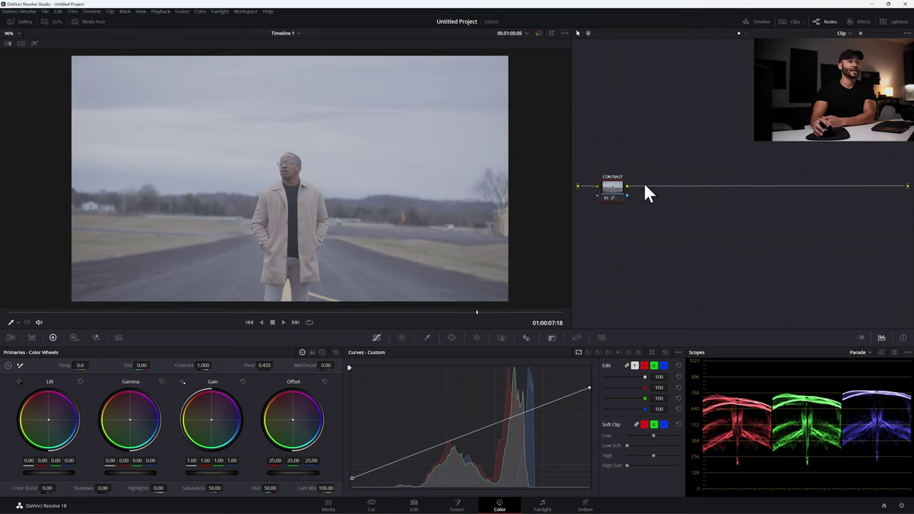
{"action": "key", "text": "alt+s"}
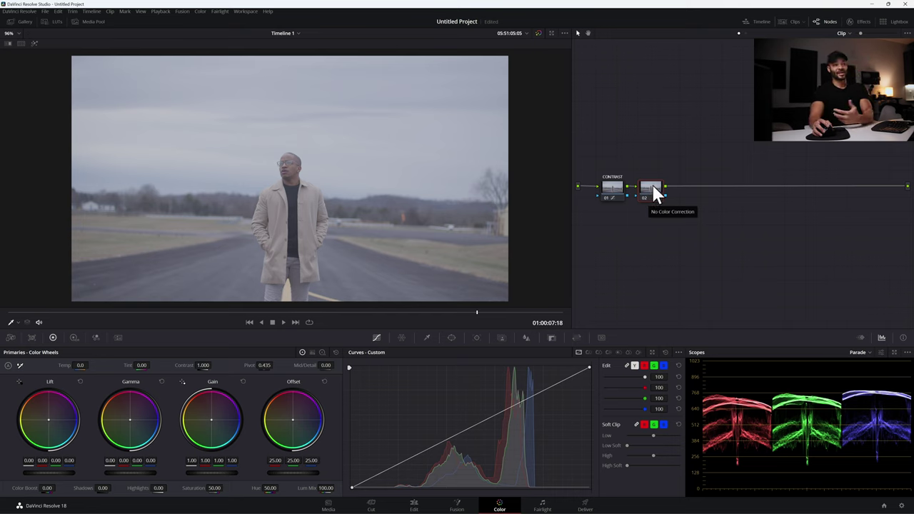
Step: Apply the Rec709 Kodak 2383 D60 film-look LUT to node 02 and compare with bypass
{"action": "right_click", "coordinate": [652, 194]}
{"action": "mouse_move", "coordinate": [700, 265]}
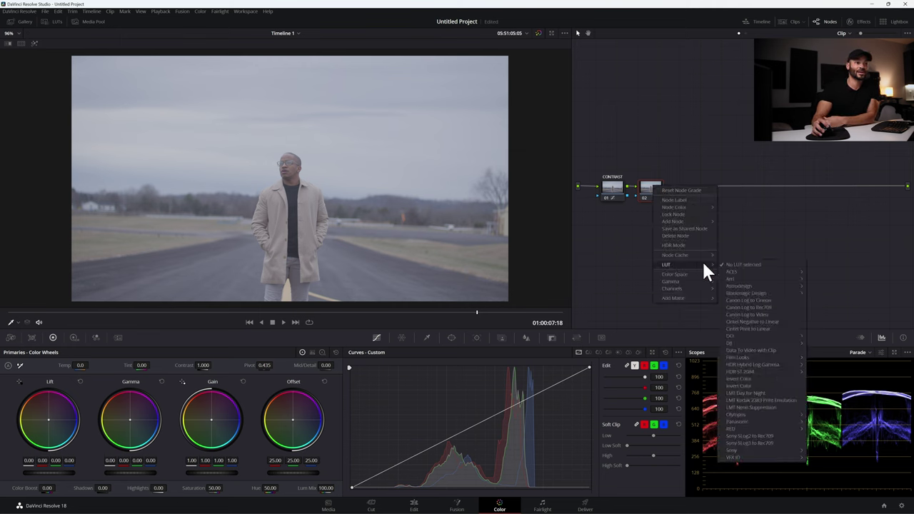
{"action": "mouse_move", "coordinate": [757, 357]}
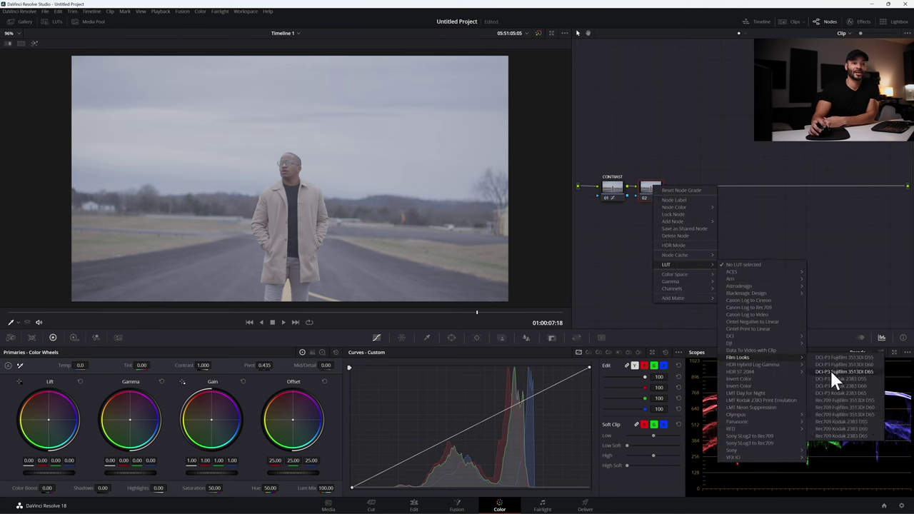
{"action": "left_click", "coordinate": [861, 428]}
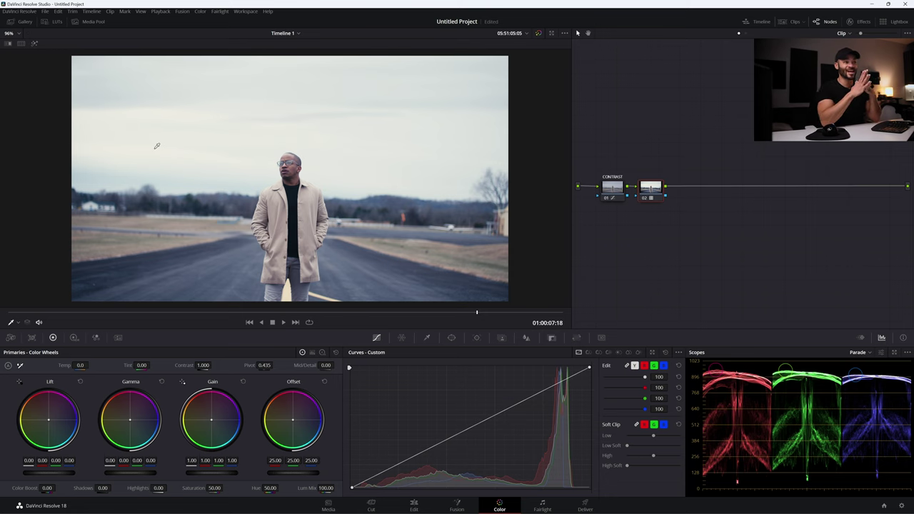
{"action": "key", "text": "shift+d"}
{"action": "key", "text": "shift+d"}
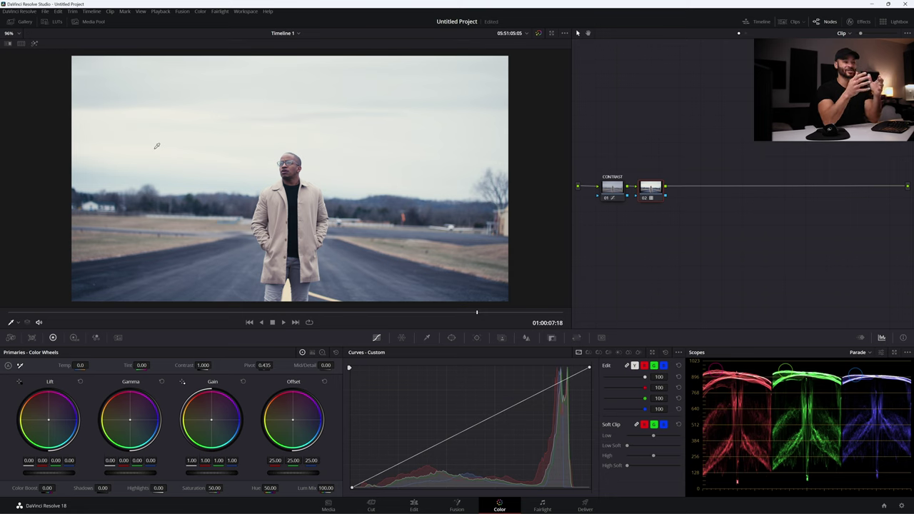
Step: Label node 02 as LUT
{"action": "right_click", "coordinate": [652, 191]}
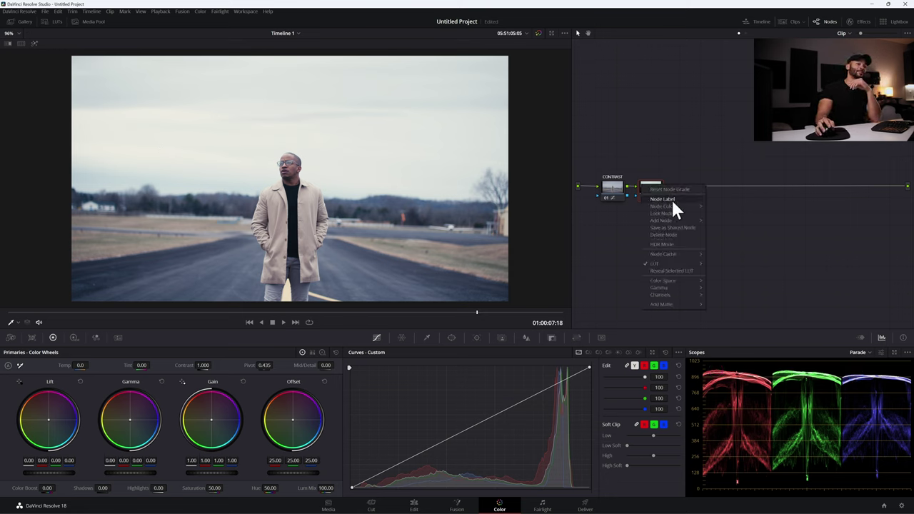
{"action": "left_click", "coordinate": [673, 203]}
{"action": "type", "text": "LUT"}
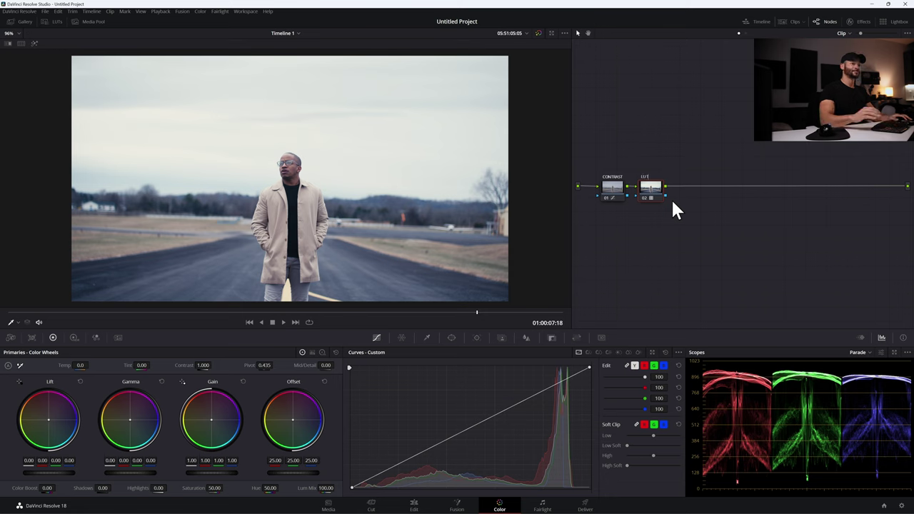
{"action": "key", "text": "Return"}
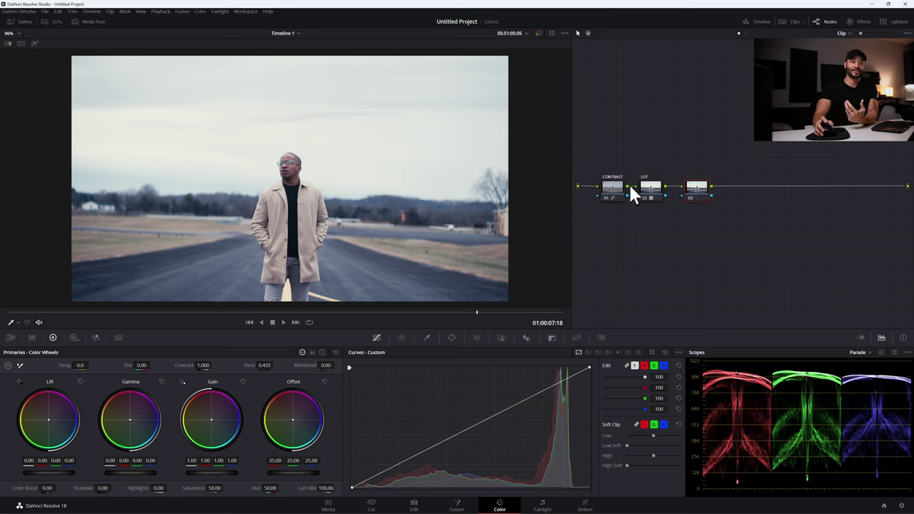
Step: Add node 03 with parallel nodes 04 and 05 feeding a mixer, tidying the layout
{"action": "left_click", "coordinate": [651, 192]}
{"action": "left_click", "coordinate": [611, 196]}
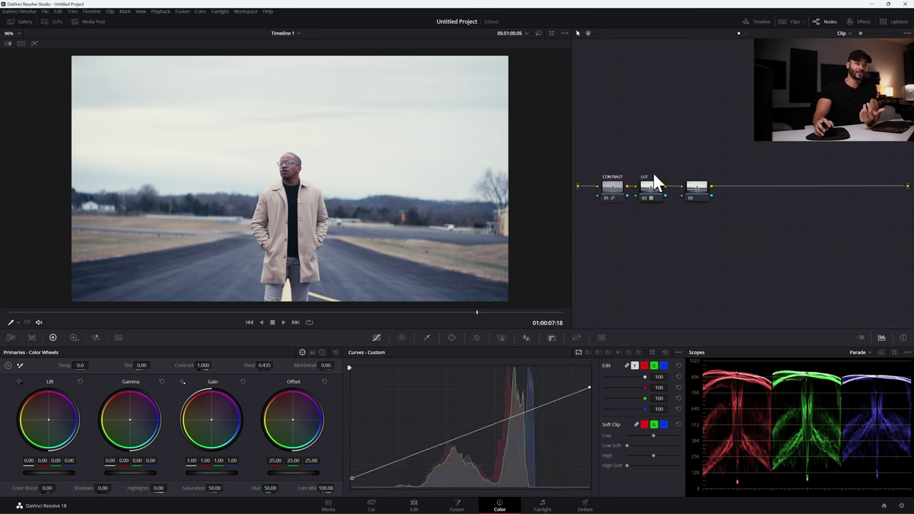
{"action": "left_click", "coordinate": [700, 193]}
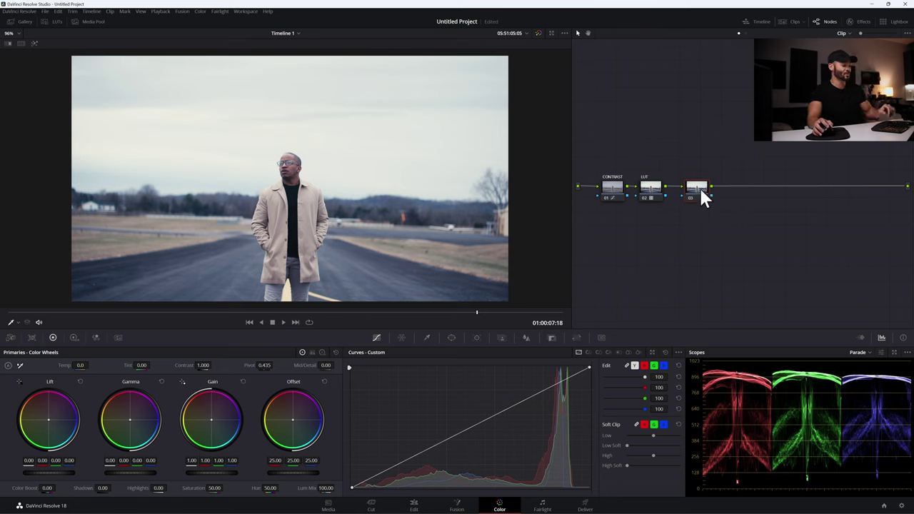
{"action": "key", "text": "alt+p"}
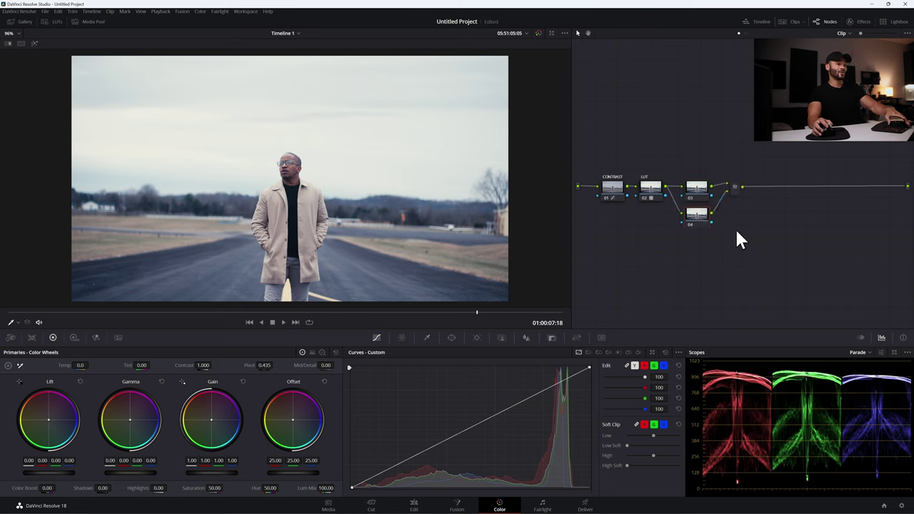
{"action": "key", "text": "alt+p"}
{"action": "left_click", "coordinate": [699, 186]}
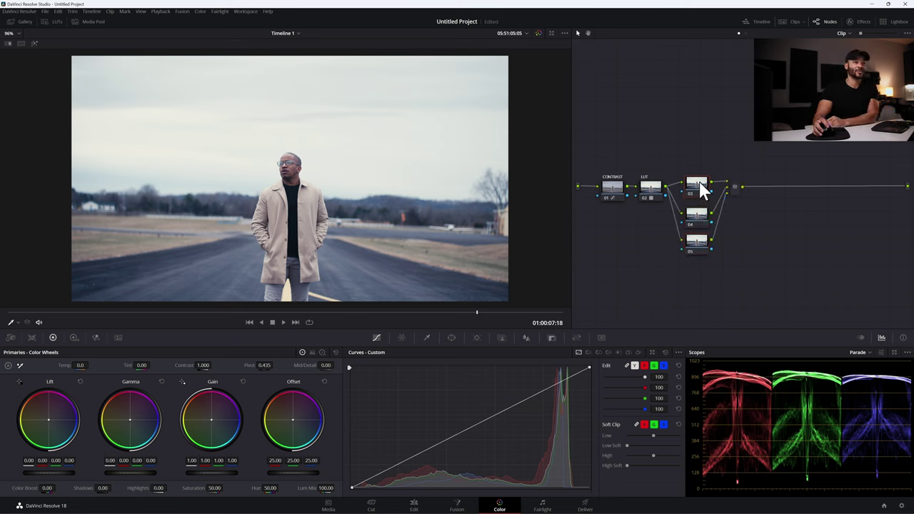
{"action": "left_click_drag", "start_coordinate": [699, 182], "coordinate": [699, 177]}
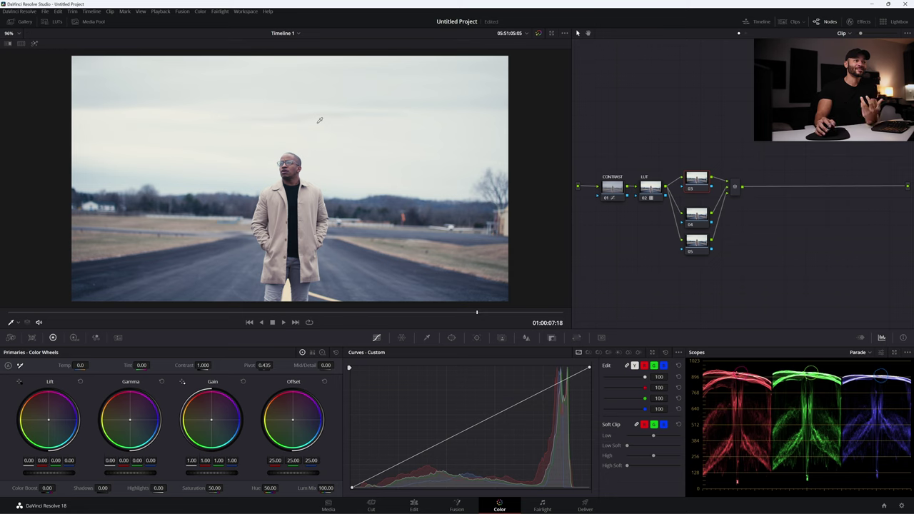
Step: Check parallel nodes 04 and 05, then reselect the LUT node to view its key settings
{"action": "left_click", "coordinate": [696, 215]}
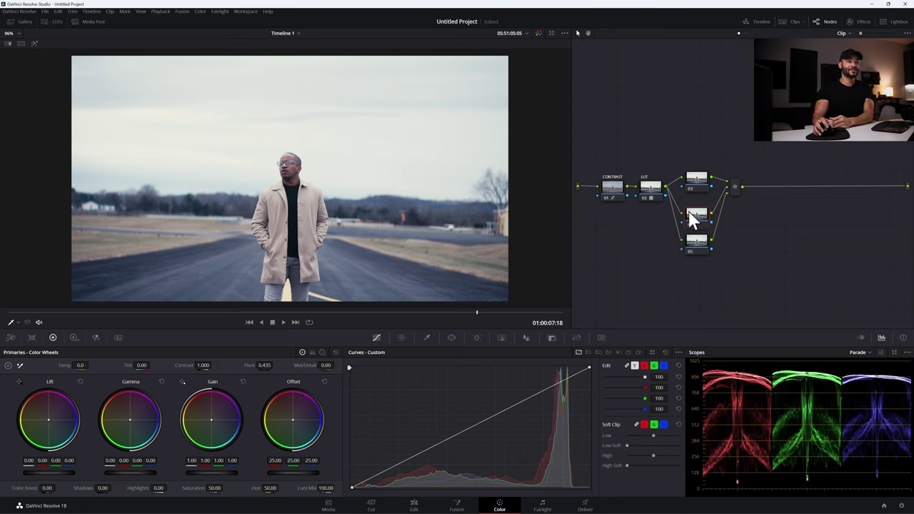
{"action": "left_click", "coordinate": [700, 244]}
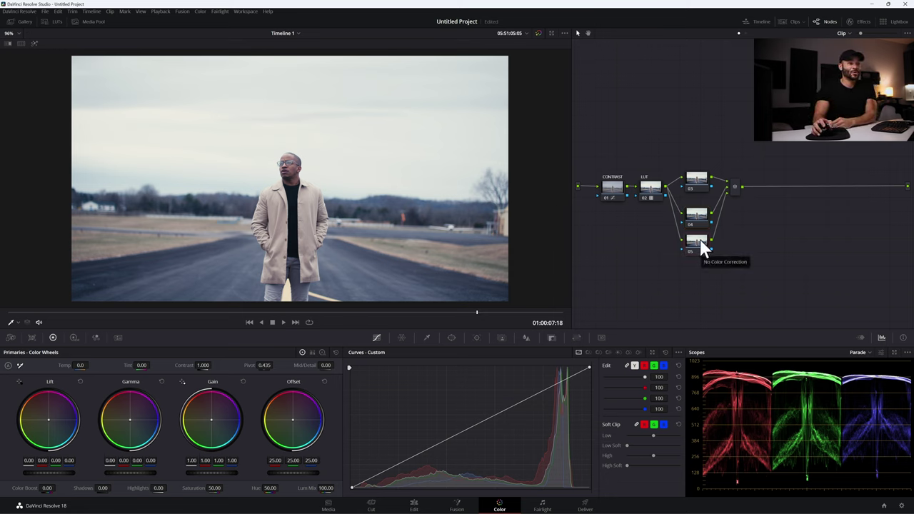
{"action": "left_click", "coordinate": [697, 243]}
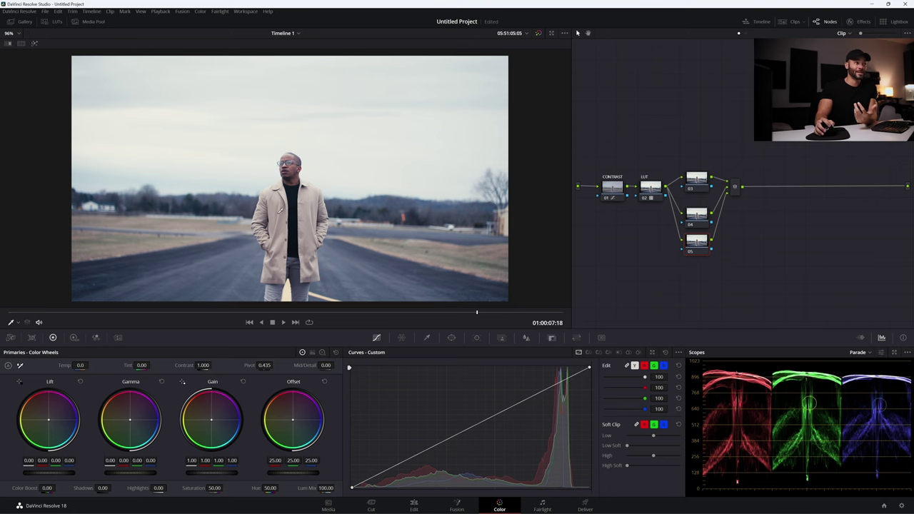
{"action": "left_click", "coordinate": [657, 187]}
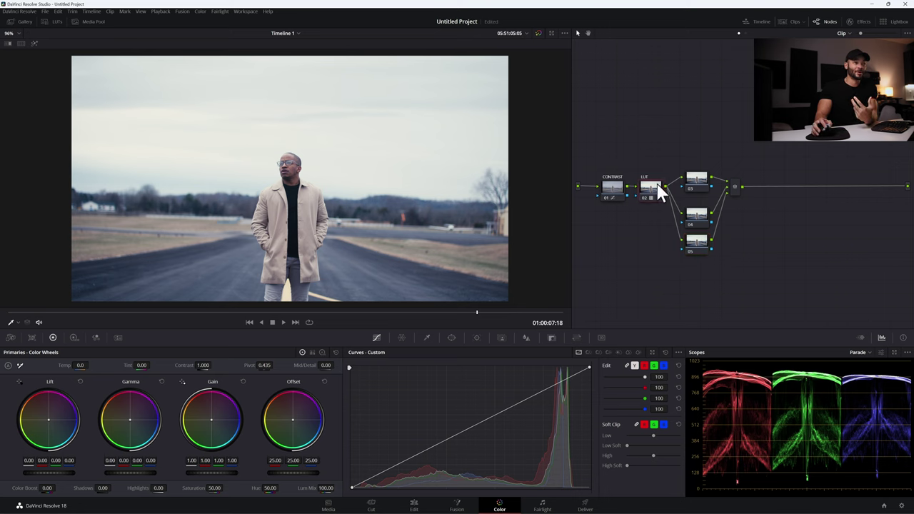
{"action": "left_click", "coordinate": [552, 339]}
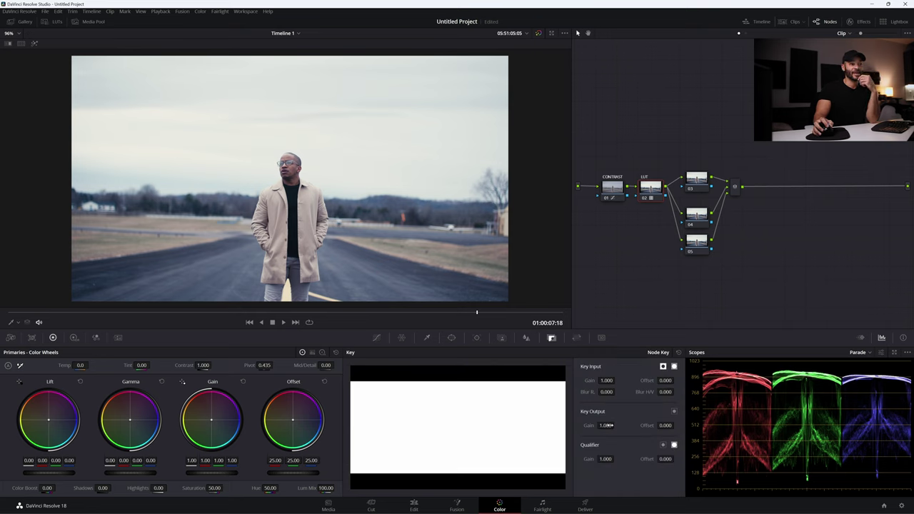
Step: Lower the LUT node's key output gain to about 0.768, then bring up node 03's options
{"action": "left_click_drag", "start_coordinate": [609, 426], "coordinate": [613, 426]}
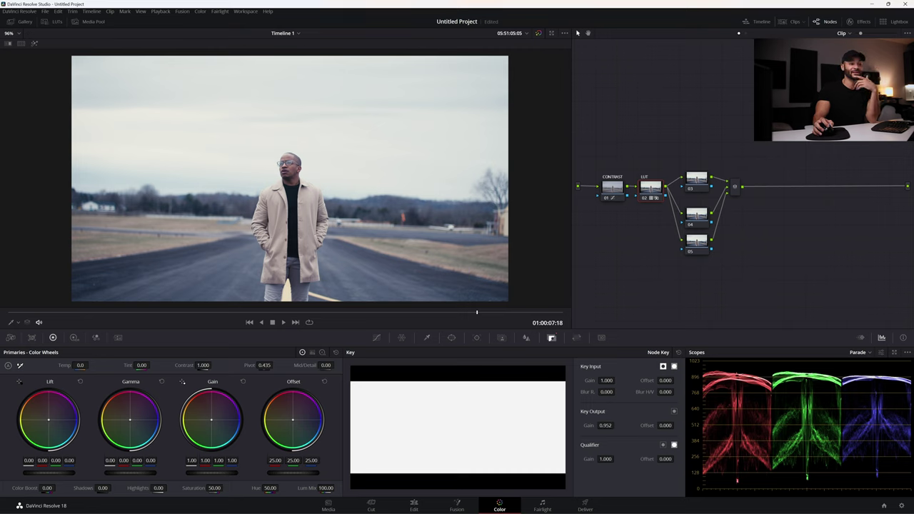
{"action": "left_click_drag", "start_coordinate": [613, 426], "coordinate": [618, 426]}
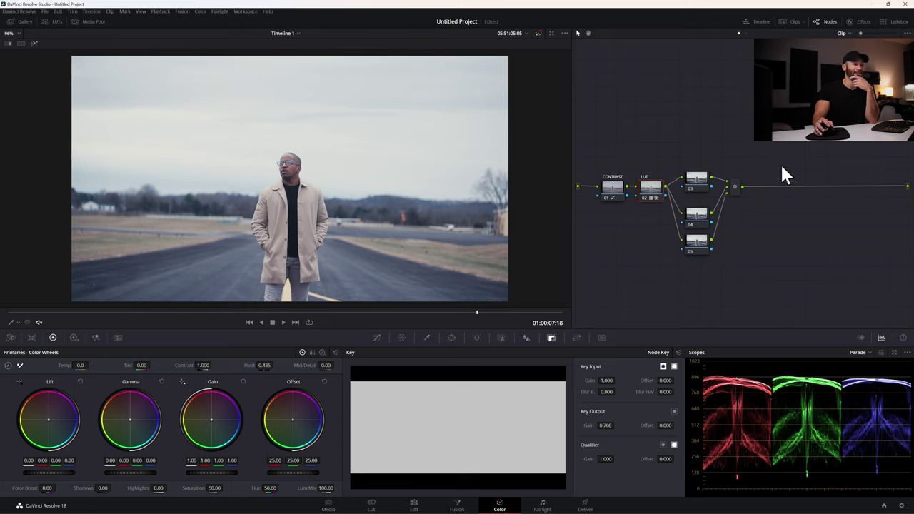
{"action": "left_click", "coordinate": [691, 177]}
{"action": "right_click", "coordinate": [704, 182]}
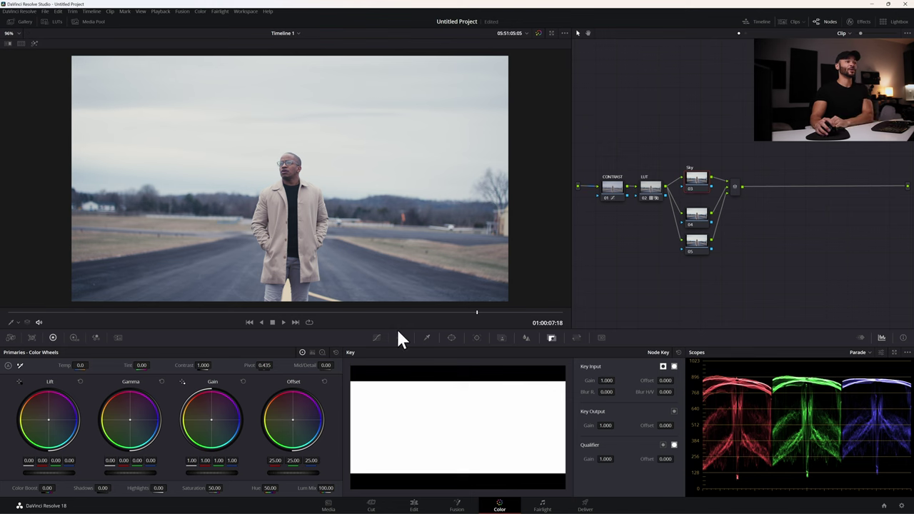
Step: Key the bright sky with an HSL luminance qualifier at Low 72.0 and L. Soft 1.5, checked against the matte preview
{"action": "left_click", "coordinate": [427, 338]}
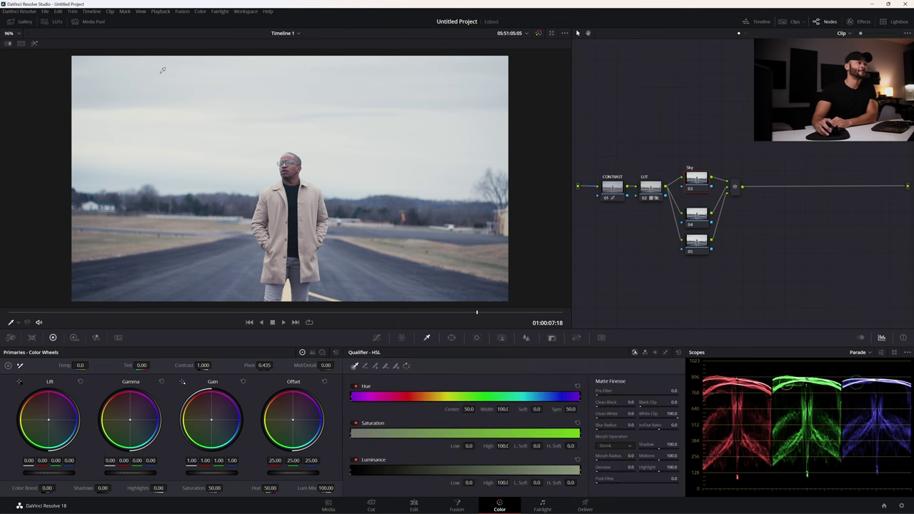
{"action": "left_click", "coordinate": [34, 44]}
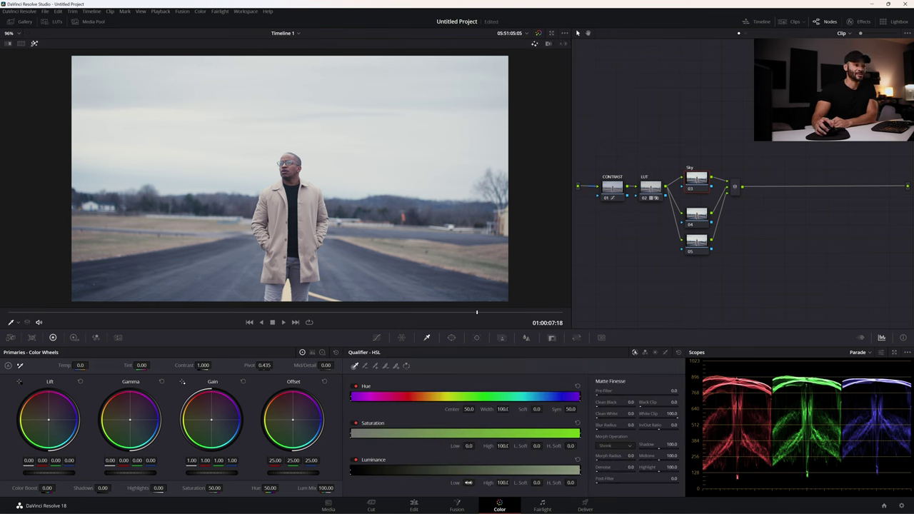
{"action": "left_click_drag", "start_coordinate": [469, 483], "coordinate": [477, 483]}
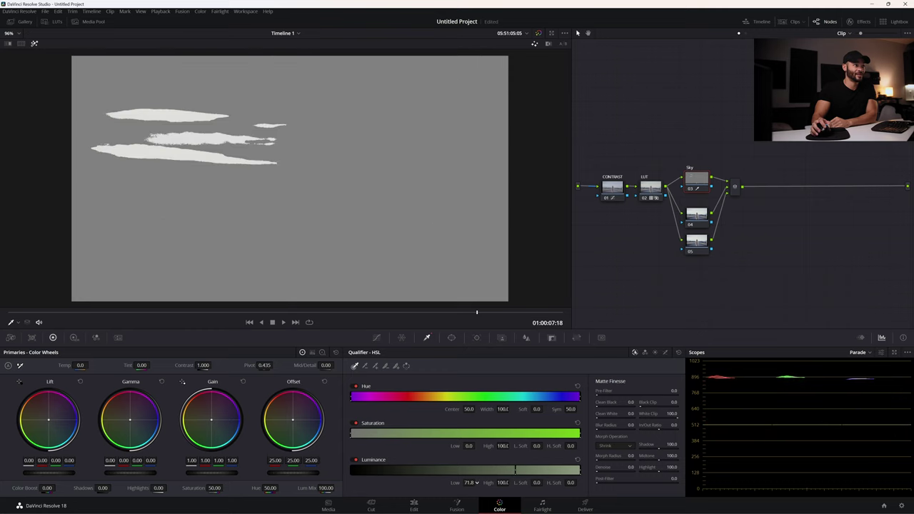
{"action": "left_click_drag", "start_coordinate": [539, 483], "coordinate": [546, 483]}
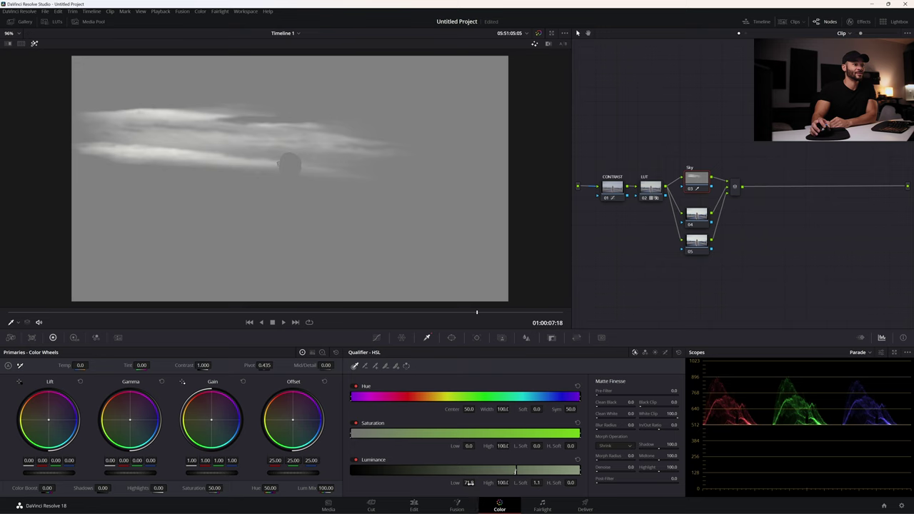
{"action": "left_click_drag", "start_coordinate": [545, 483], "coordinate": [548, 483]}
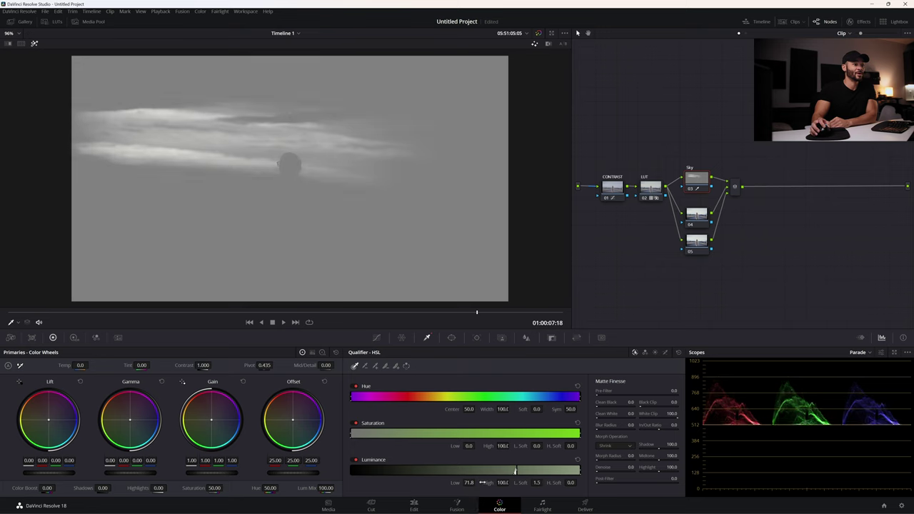
{"action": "left_click_drag", "start_coordinate": [471, 482], "coordinate": [477, 484]}
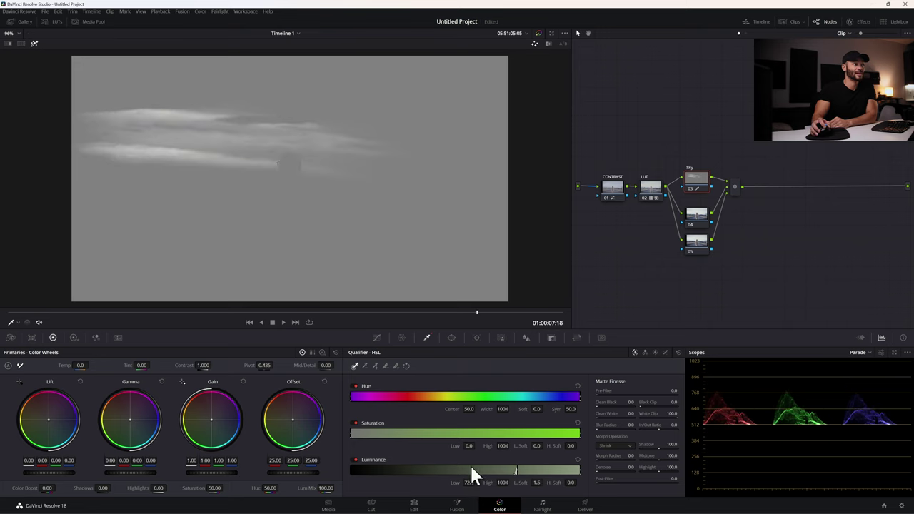
{"action": "left_click", "coordinate": [31, 44]}
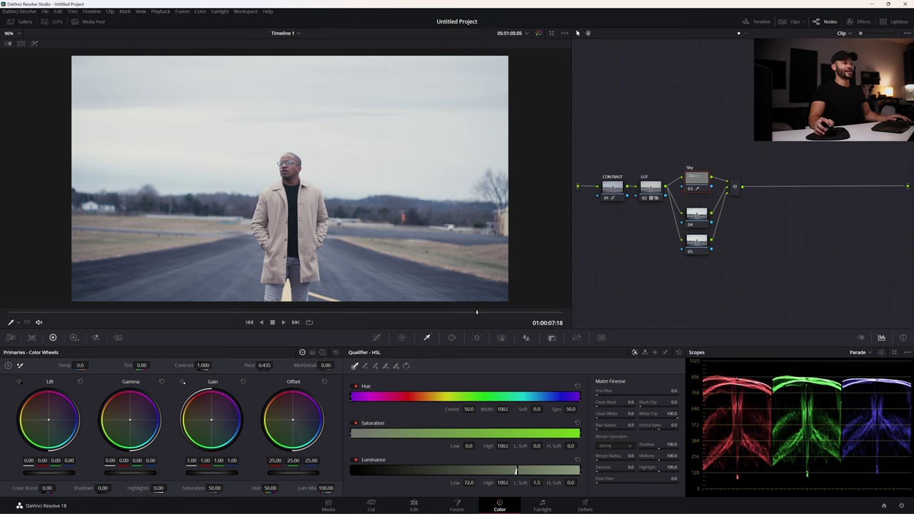
Step: Raise the Sky node's master Gain to about 1.15 across all channels
{"action": "left_click_drag", "start_coordinate": [200, 472], "coordinate": [228, 472]}
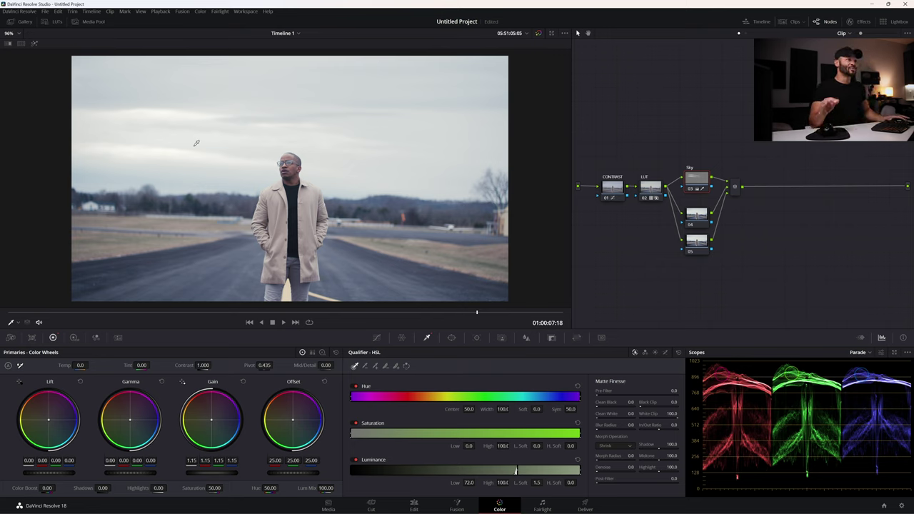
{"action": "left_click", "coordinate": [196, 143]}
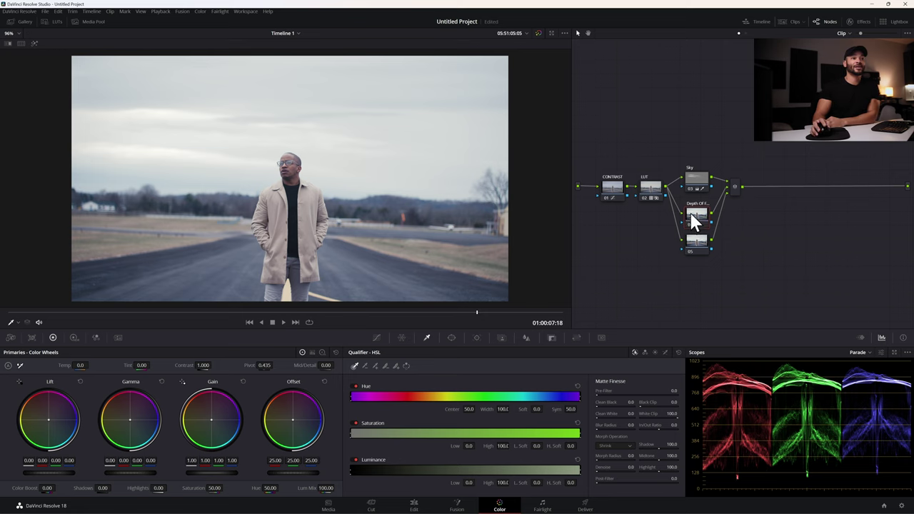
Step: Move the Depth Of Field node slightly left in the node graph
{"action": "left_click_drag", "start_coordinate": [694, 214], "coordinate": [685, 219]}
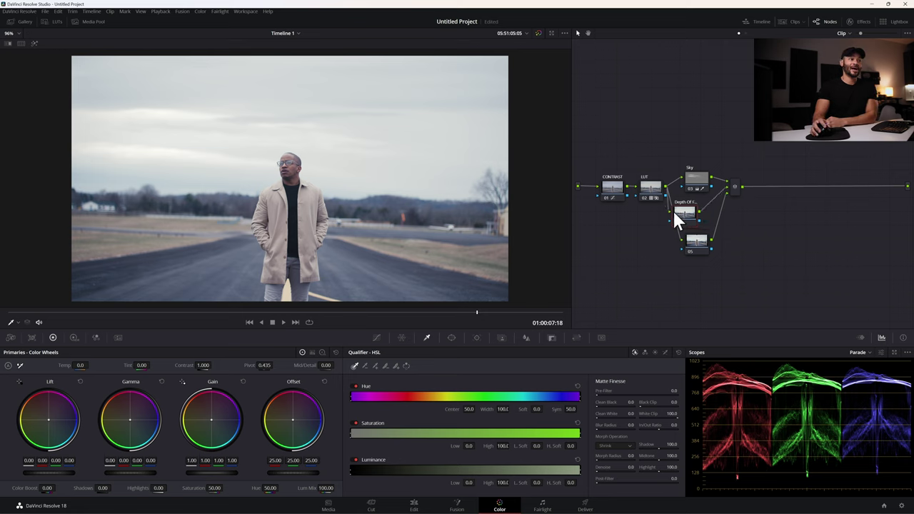